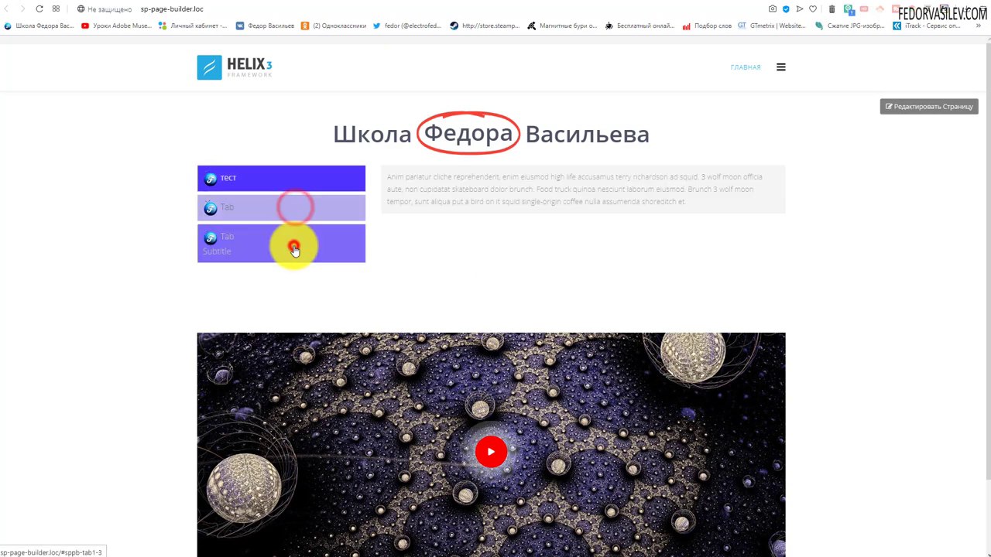
Step: Switch repeatedly between the three vertical tabs on the published page to check the content each one shows
left_click(294, 177)
left_click(288, 209)
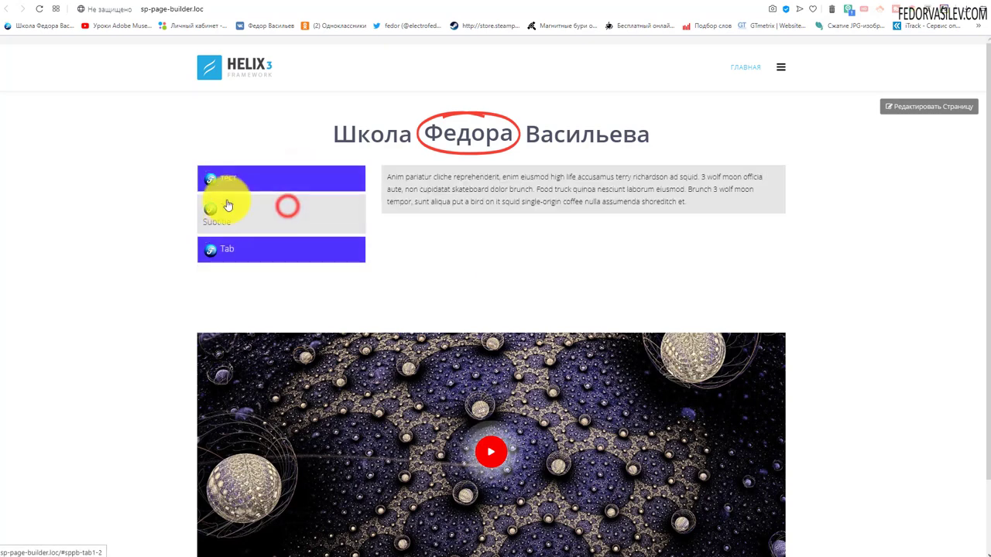
left_click(243, 179)
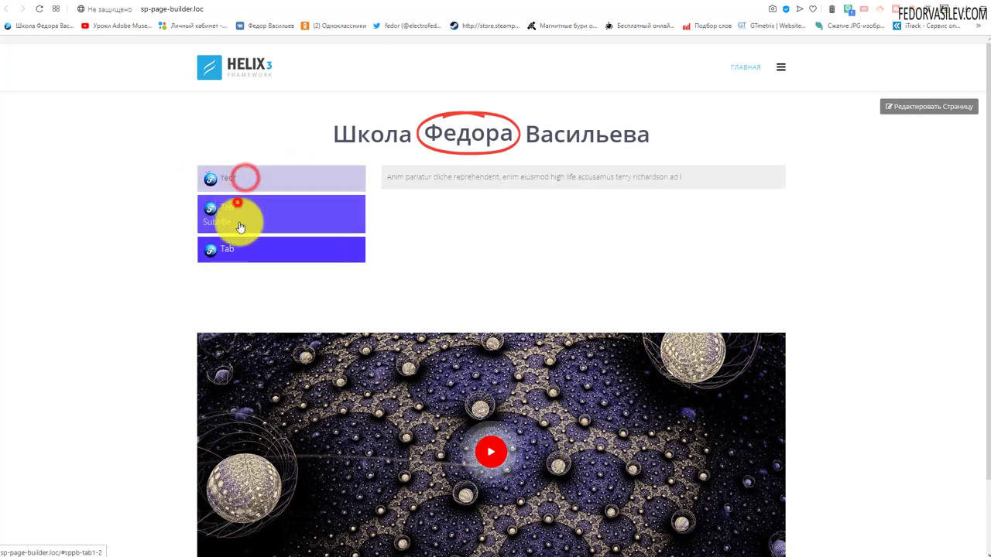
left_click(239, 205)
left_click(243, 246)
left_click(240, 210)
left_click(229, 186)
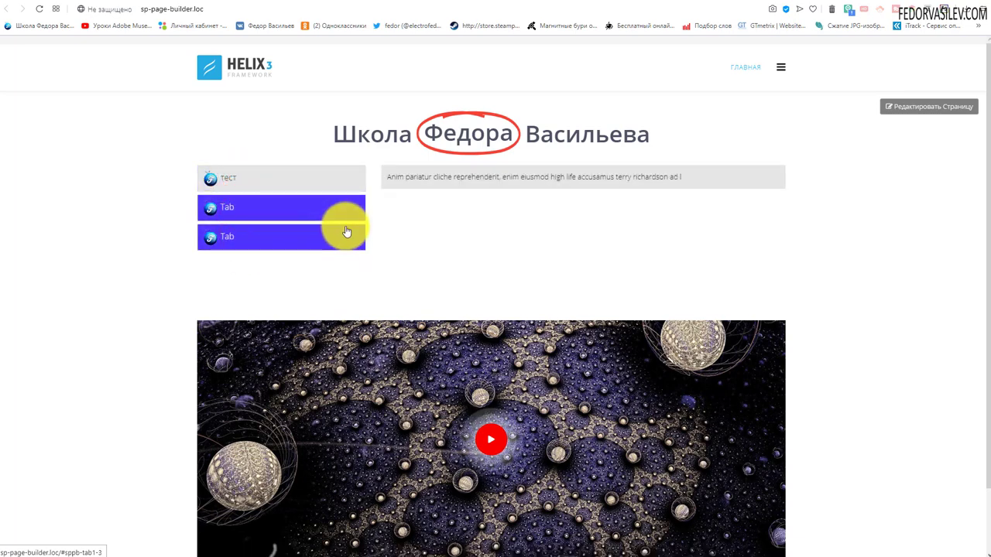
Step: Open and close the popup from the play button on the background image, then look over the page again
scroll(907, 491, "down", 1)
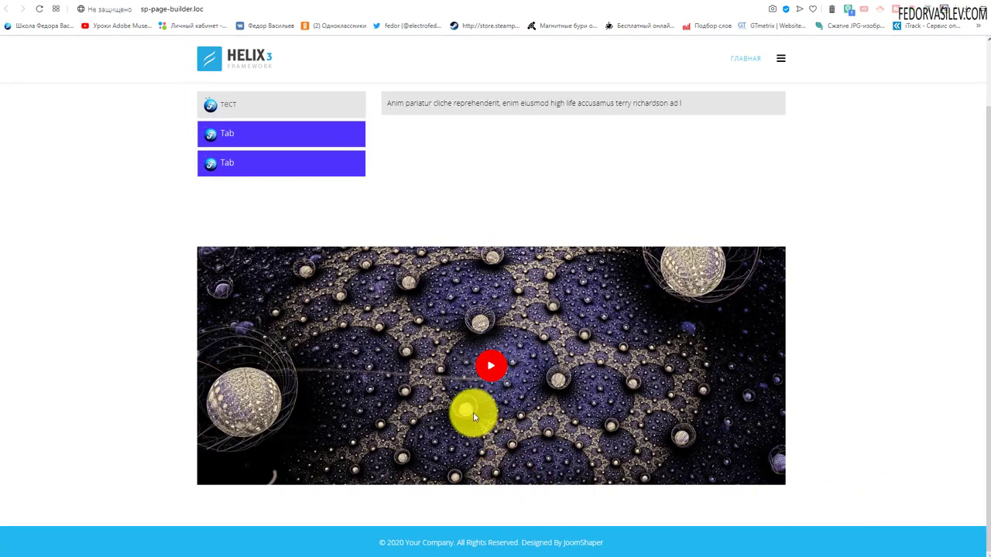
left_click(490, 370)
left_click(682, 192)
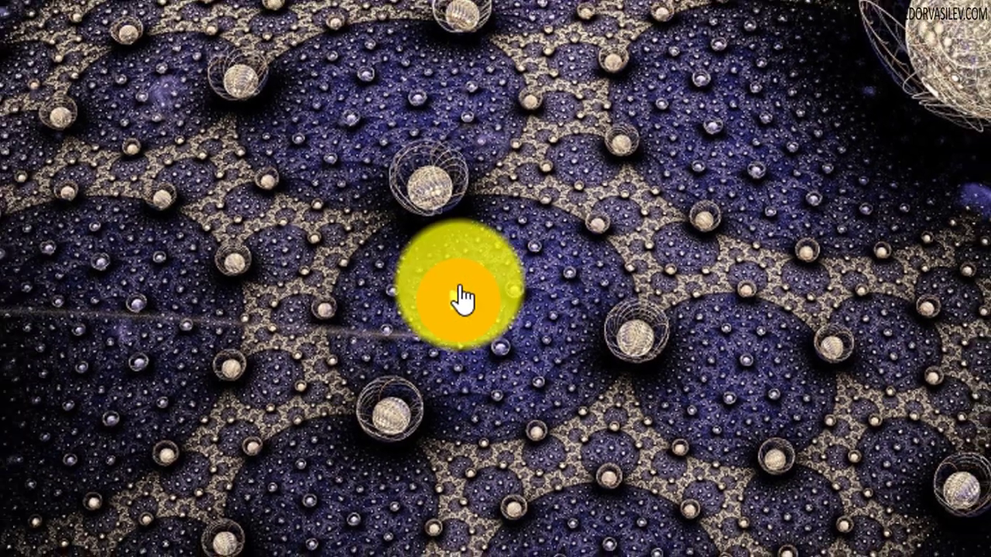
left_click(457, 293)
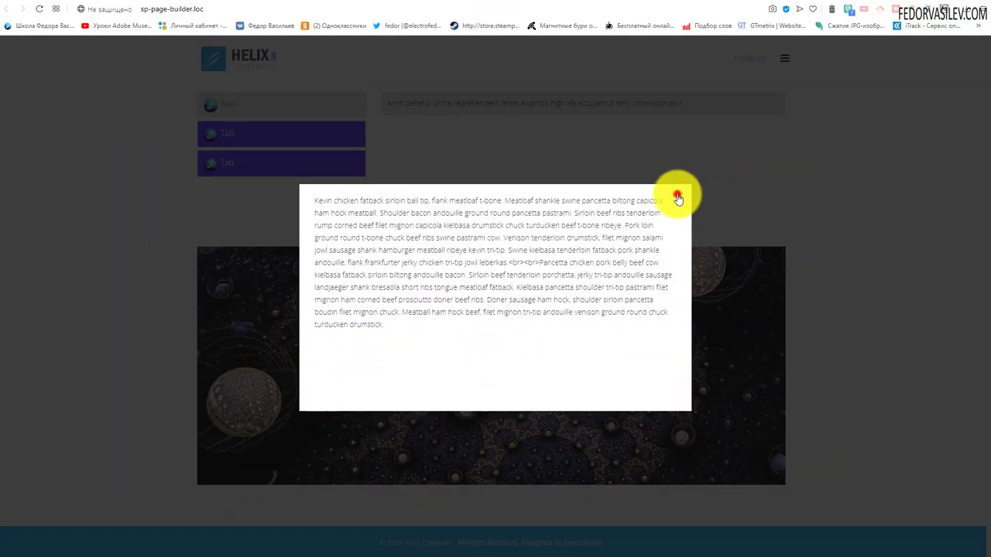
left_click(678, 196)
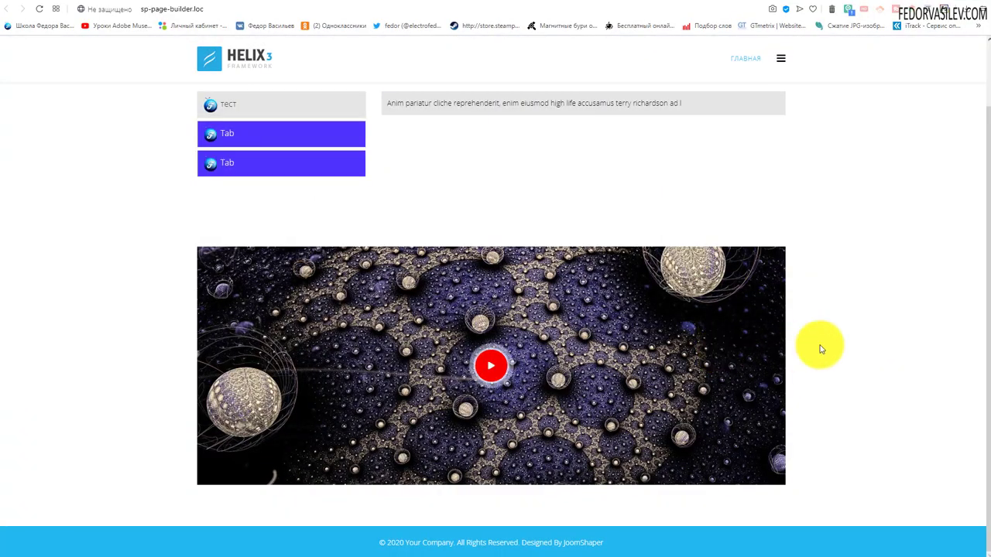
scroll(865, 326, "up", 1)
scroll(865, 325, "up", 1)
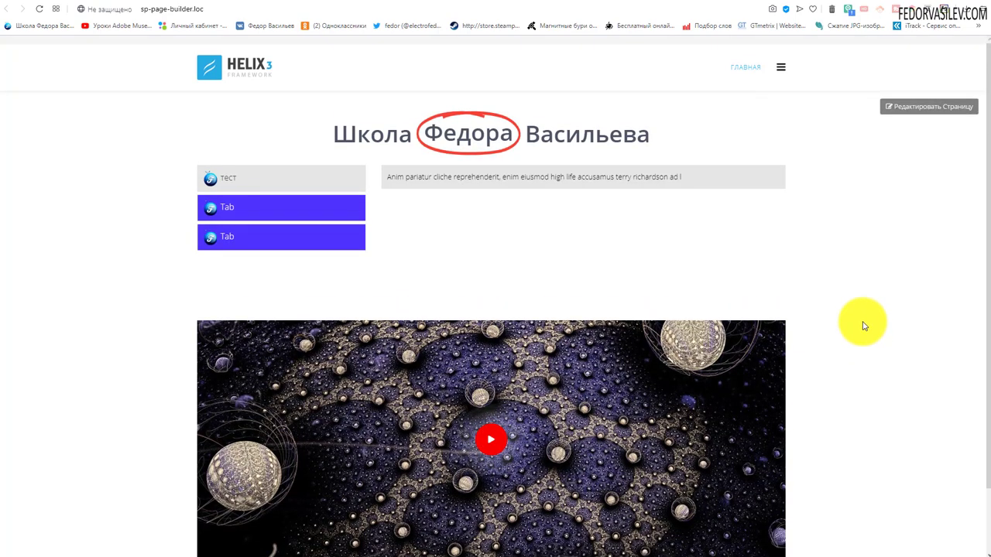
scroll(865, 326, "down", 1)
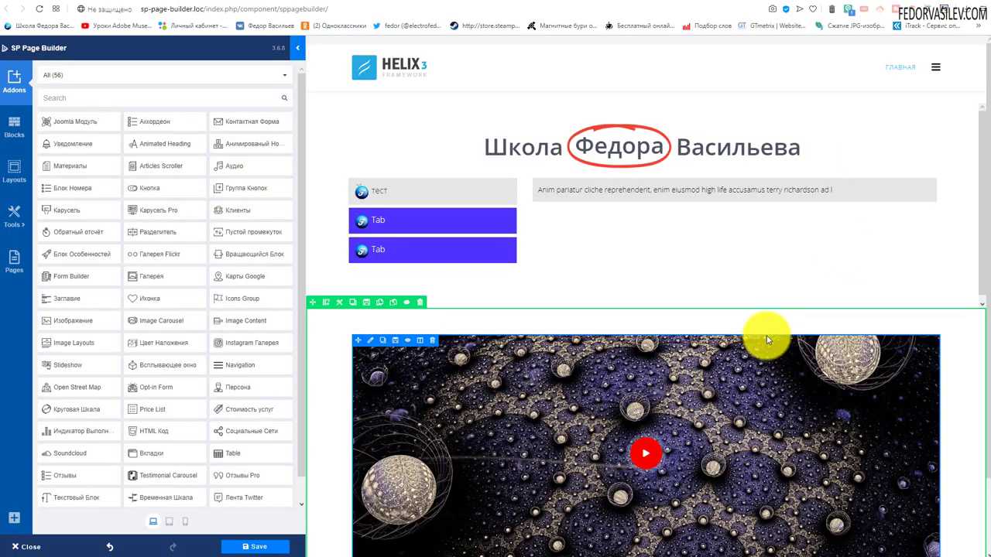
Step: Add a new single-column row below the heading section in the page builder
left_click(303, 301)
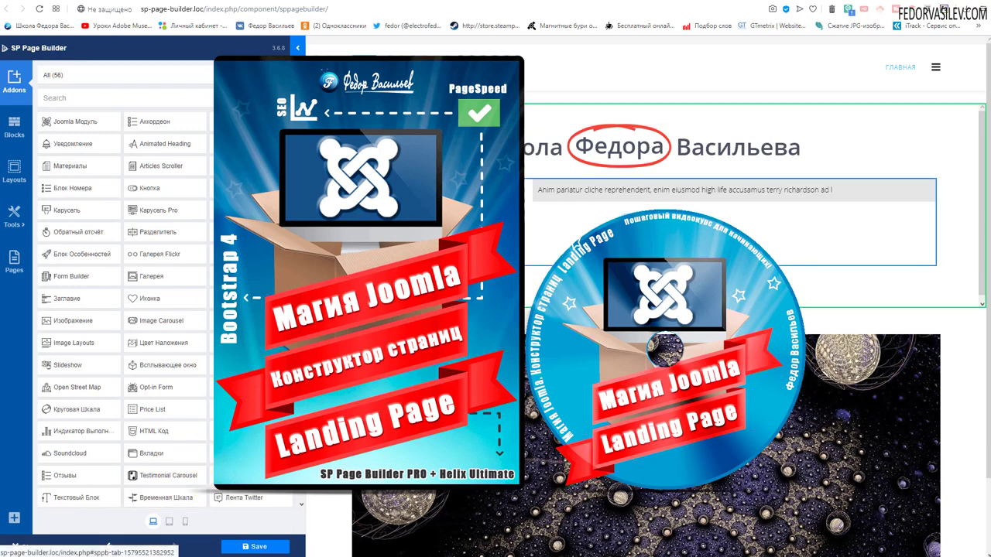
left_click(647, 199)
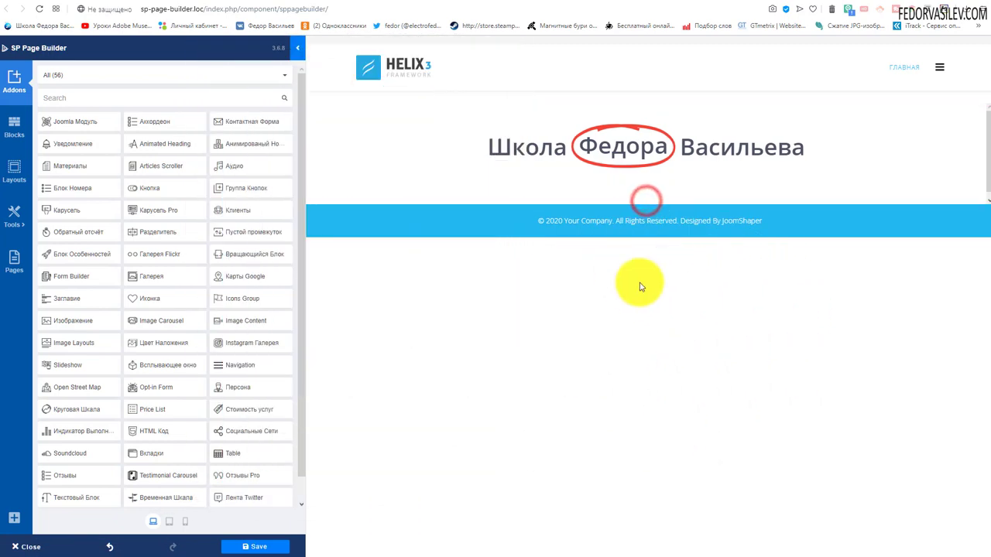
left_click(654, 202)
left_click(647, 205)
left_click(654, 203)
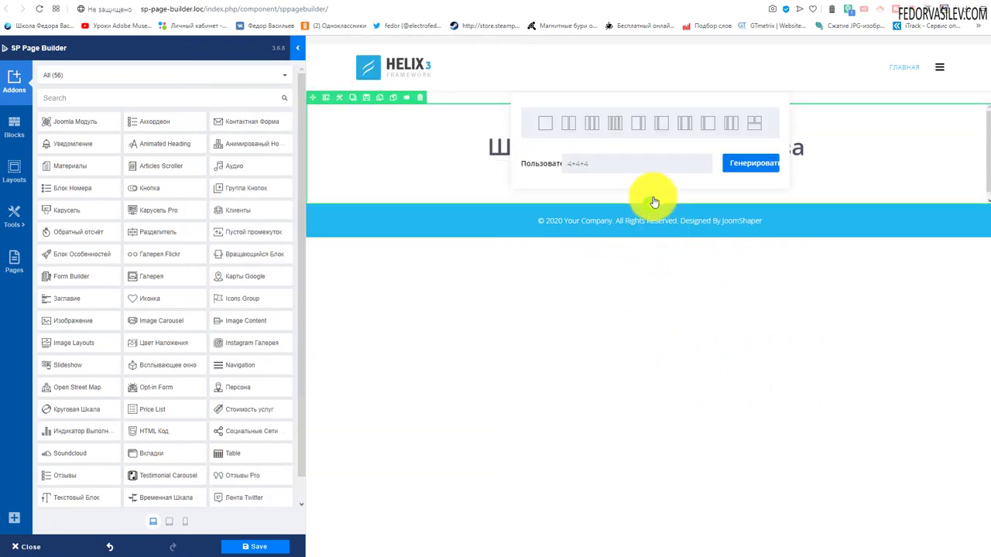
left_click(545, 123)
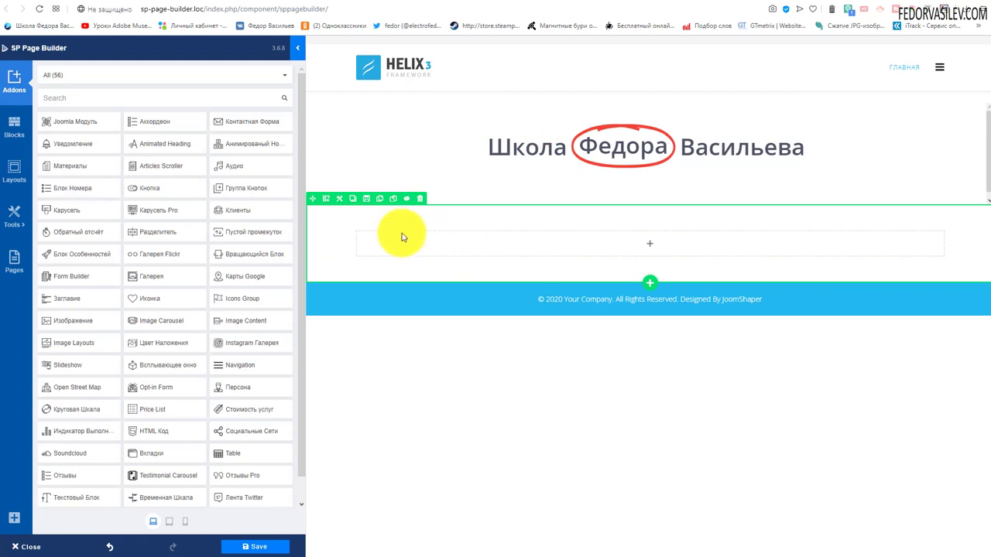
Step: Give the new row an image background in its style settings, using the drawn_wallpapers balls-and-patterns picture
left_click(328, 206)
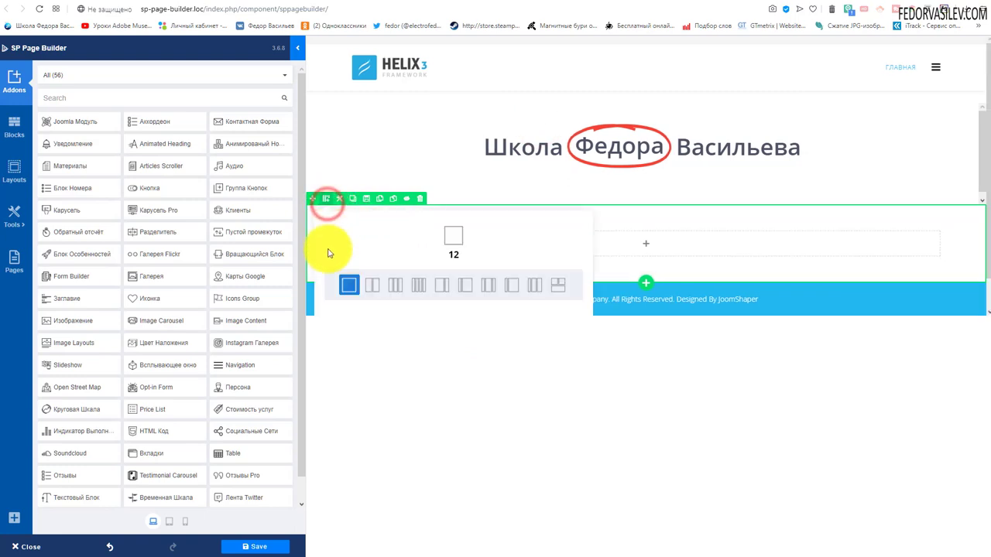
left_click(327, 263)
left_click(343, 204)
left_click(343, 204)
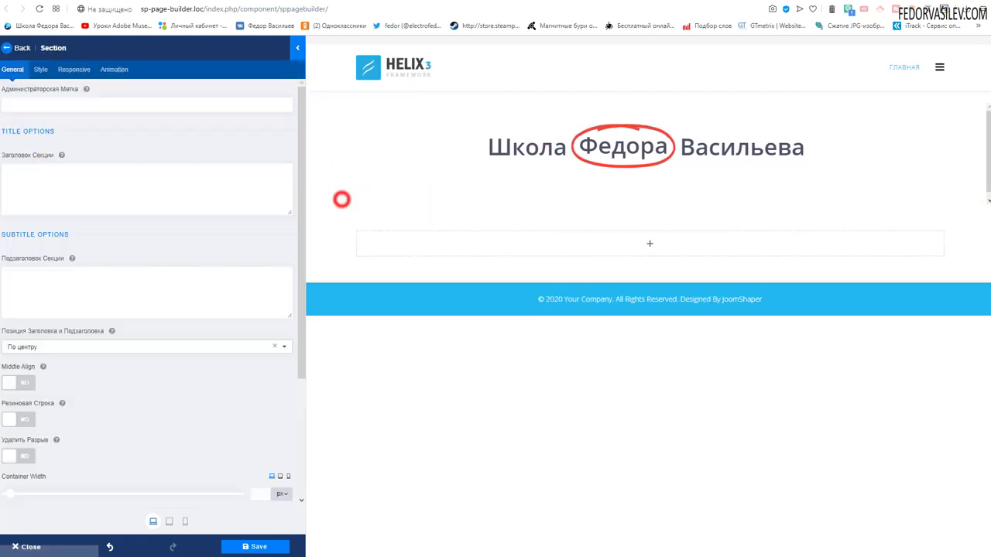
left_click(40, 68)
scroll(136, 227, "down", 5)
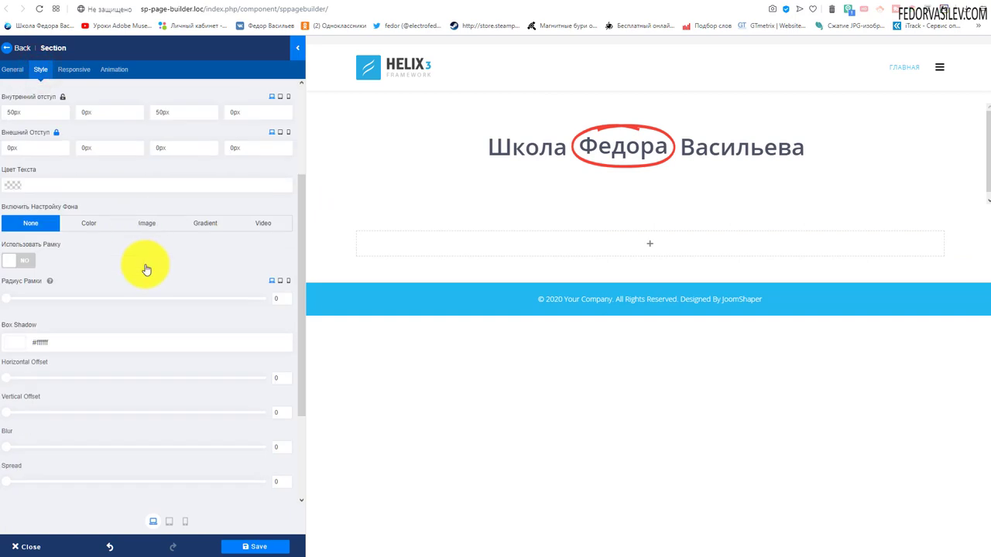
scroll(153, 258, "up", 3)
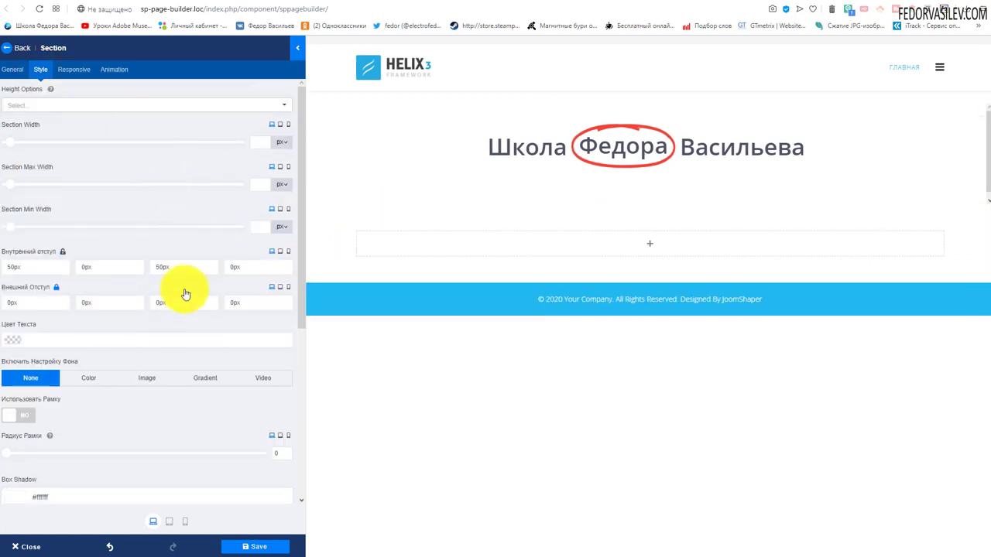
scroll(150, 284, "down", 3)
left_click(140, 230)
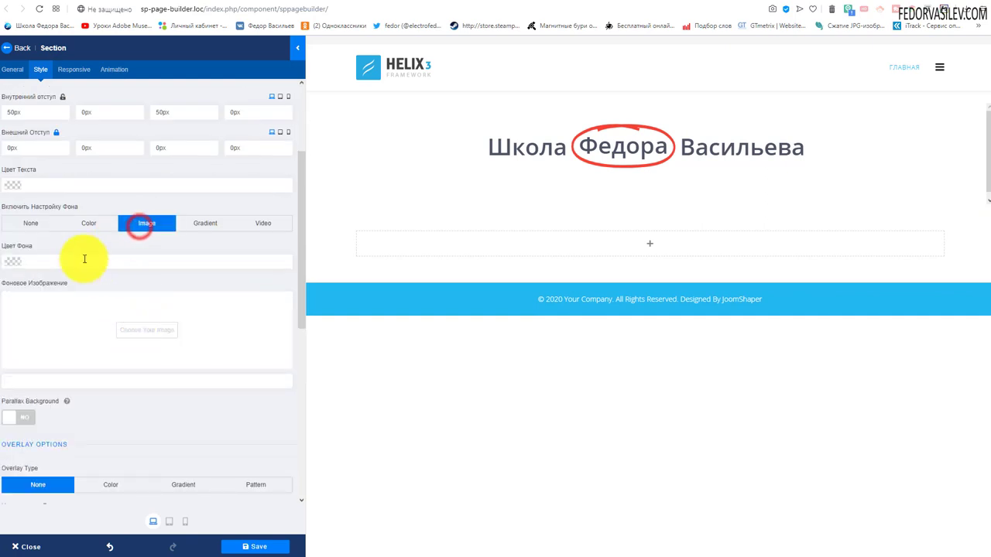
left_click(130, 224)
left_click(239, 184)
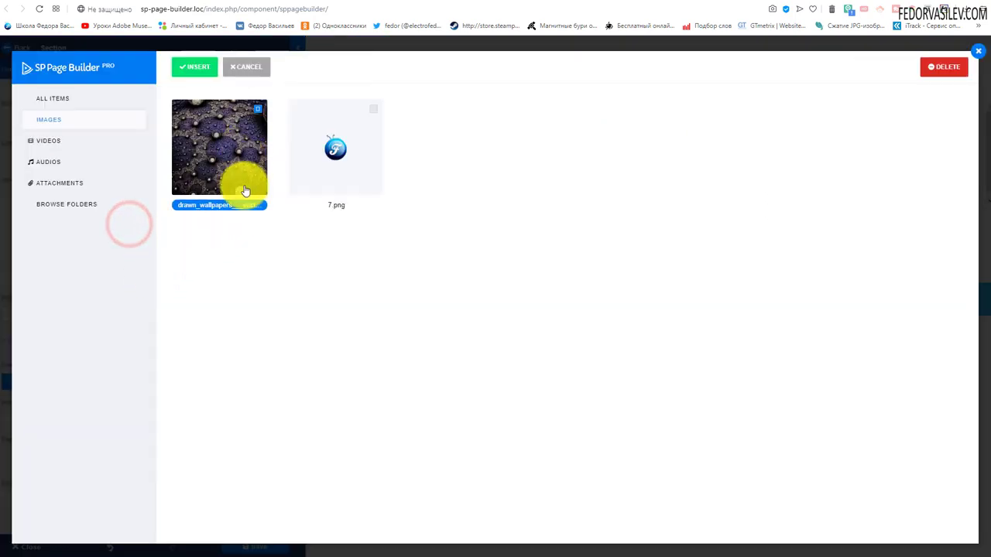
left_click(195, 65)
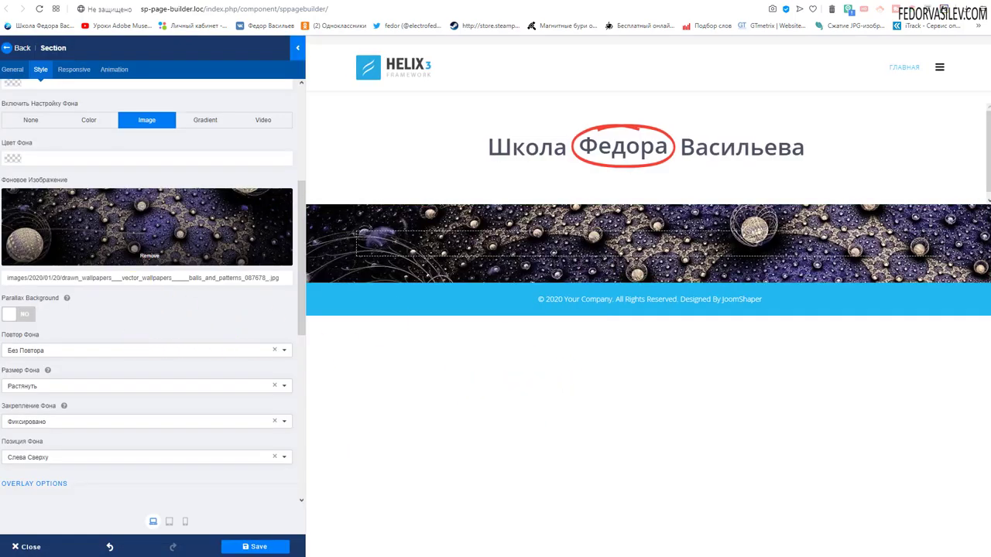
Step: Set the section's inner padding to 500px at the top and 500px at the bottom
scroll(87, 365, "up", 3)
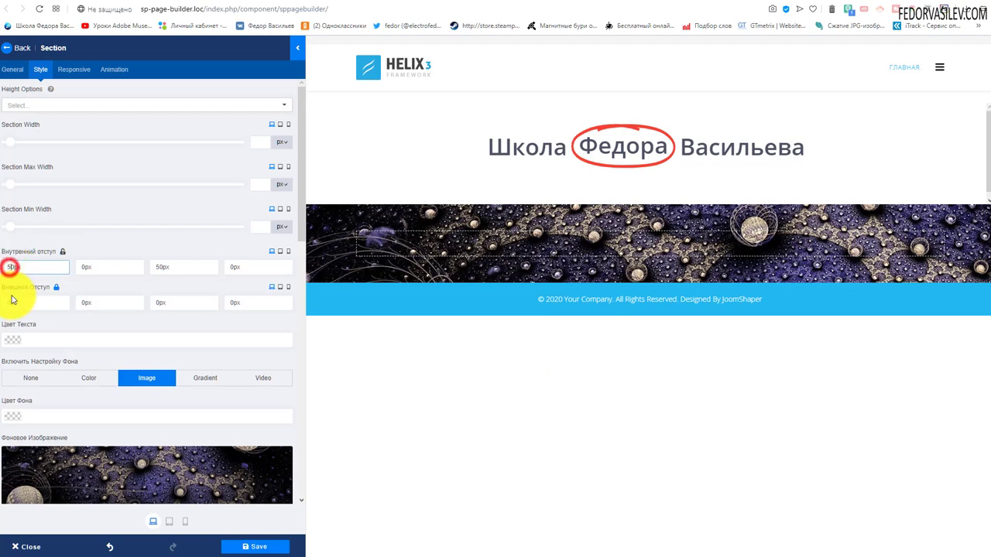
type("0")
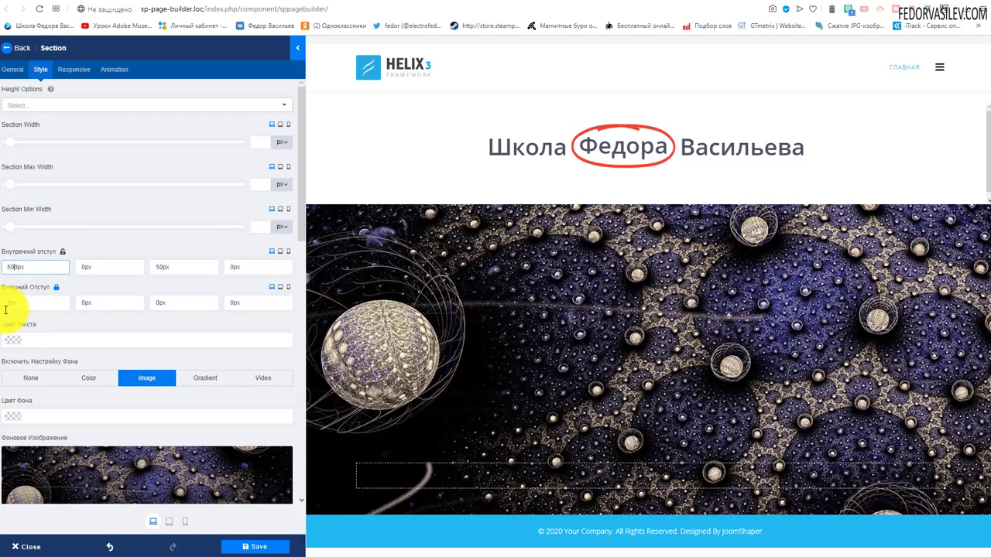
left_click(161, 269)
type("500px")
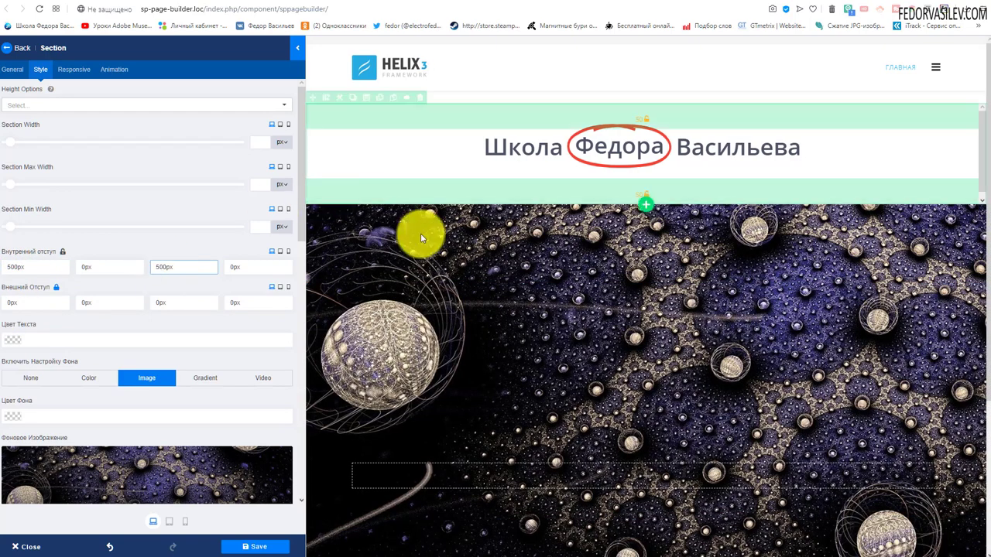
Step: Set the section's background position option to the custom choice, Пользовательское
scroll(372, 343, "down", 2)
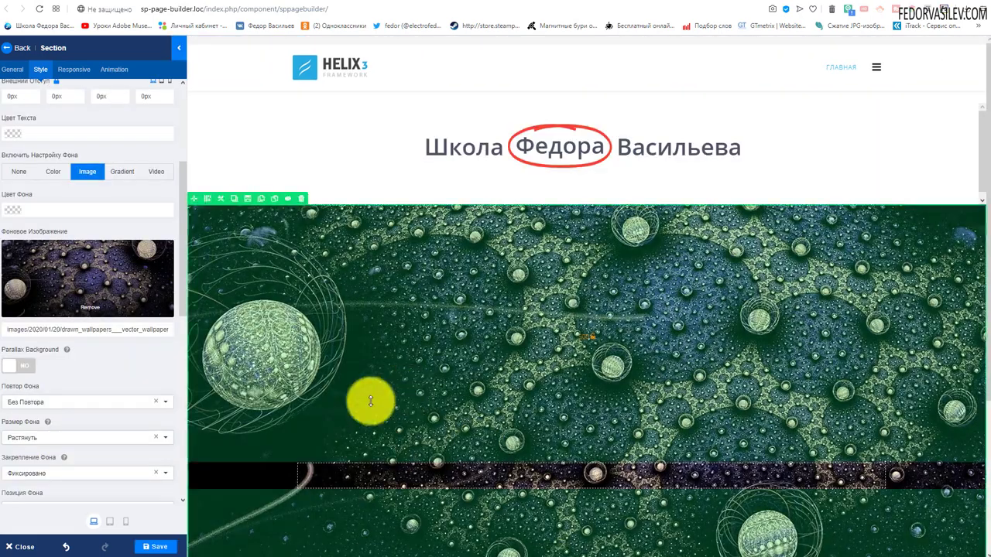
scroll(92, 323, "down", 3)
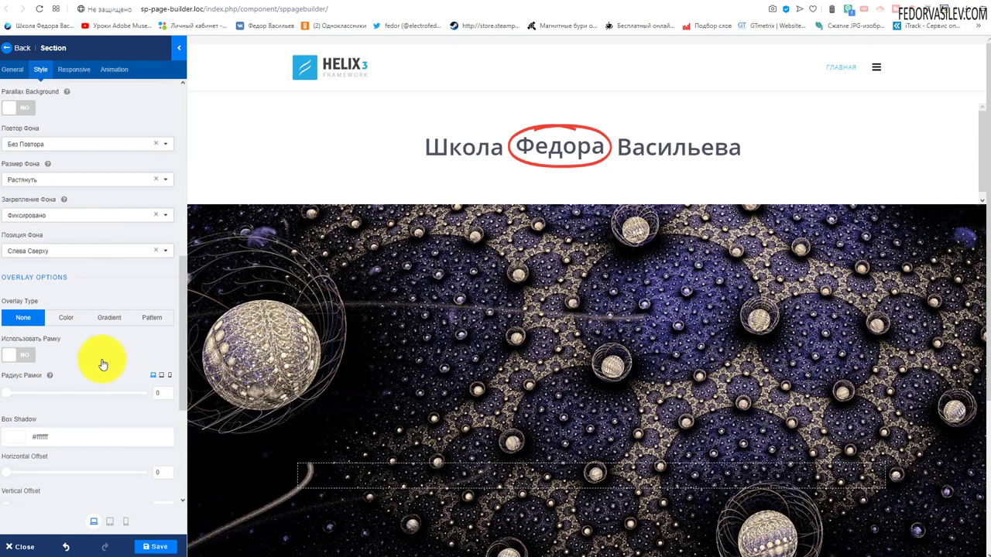
scroll(66, 287, "up", 4)
scroll(72, 292, "down", 2)
scroll(70, 299, "down", 1)
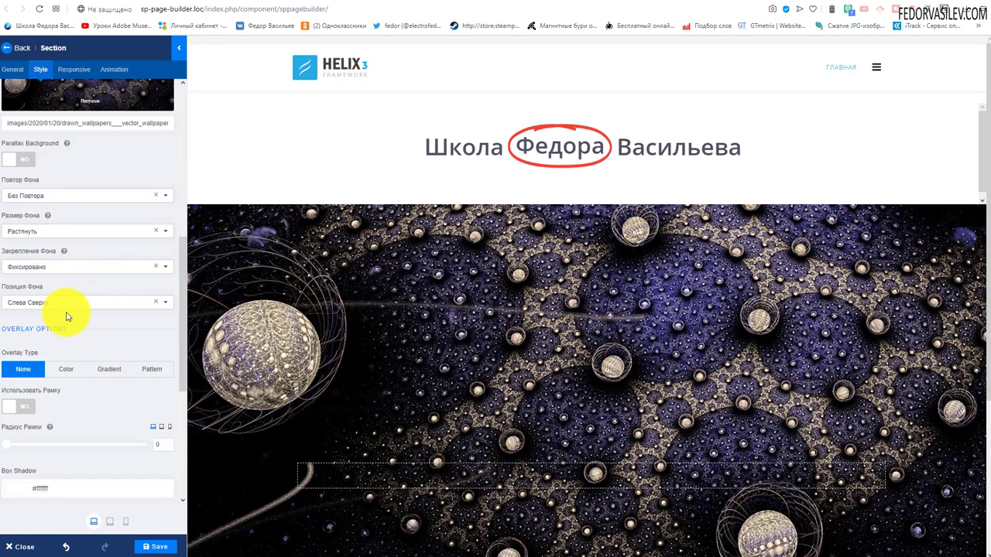
left_click(52, 304)
scroll(60, 362, "down", 2)
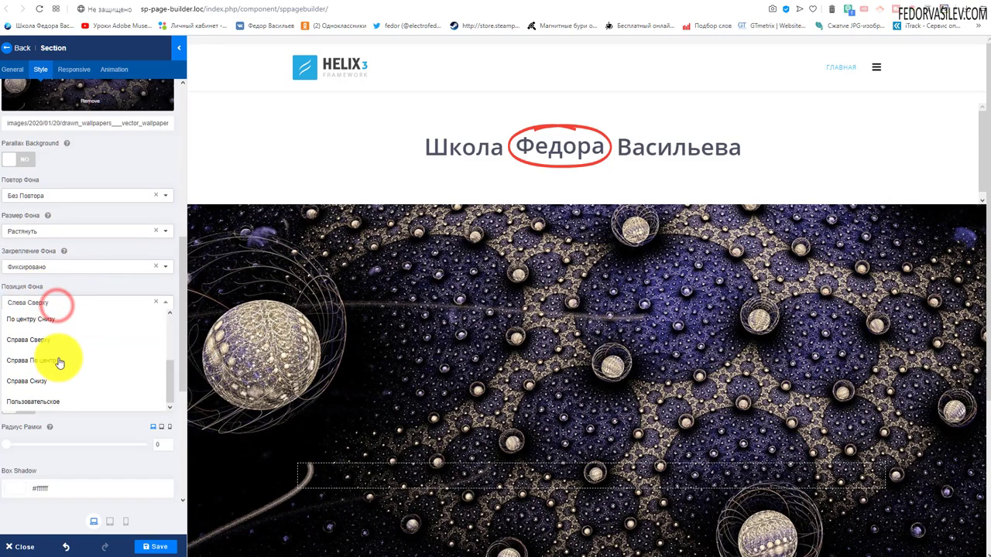
left_click(32, 401)
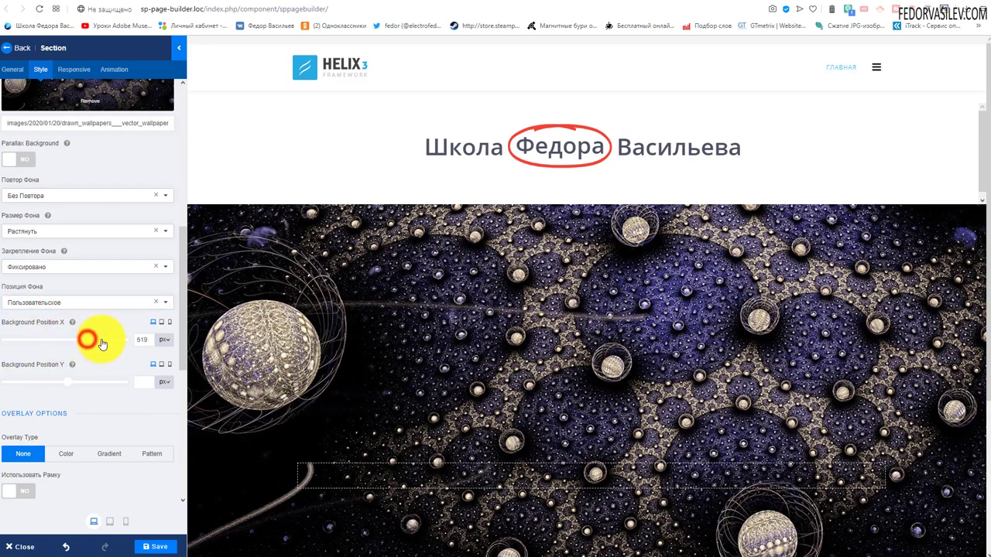
Step: Try different desktop background offsets, ending with Background Position X at about 426 px and Y at about 21 px
left_click_drag(101, 343, 114, 341)
mouse_move(68, 381)
left_mouse_down()
mouse_move(84, 387)
mouse_move(58, 390)
left_mouse_up()
left_click_drag(104, 343, 102, 388)
left_click_drag(83, 346, 84, 341)
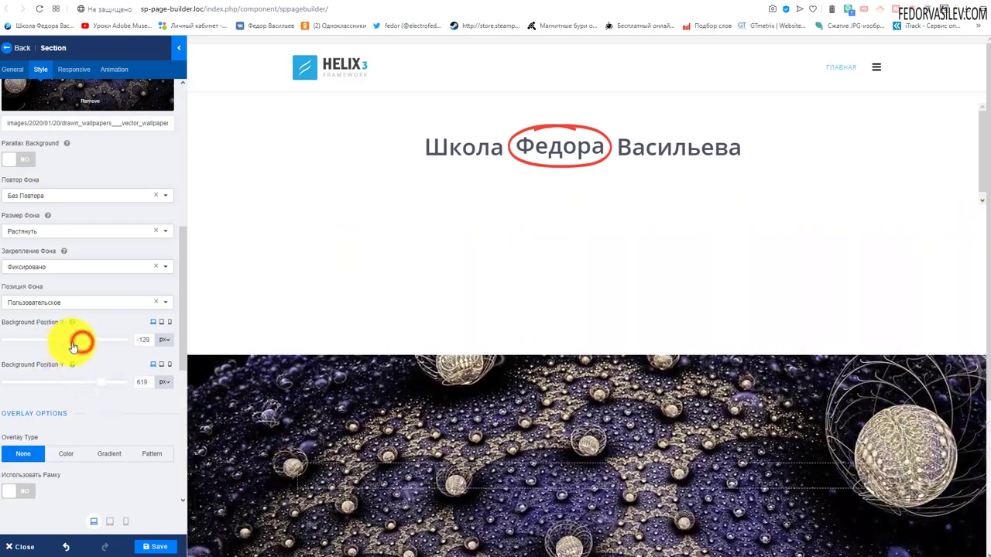
left_click_drag(98, 387, 66, 387)
Step: Preview how the shifted section background looks in the tablet and phone layouts
left_click(108, 522)
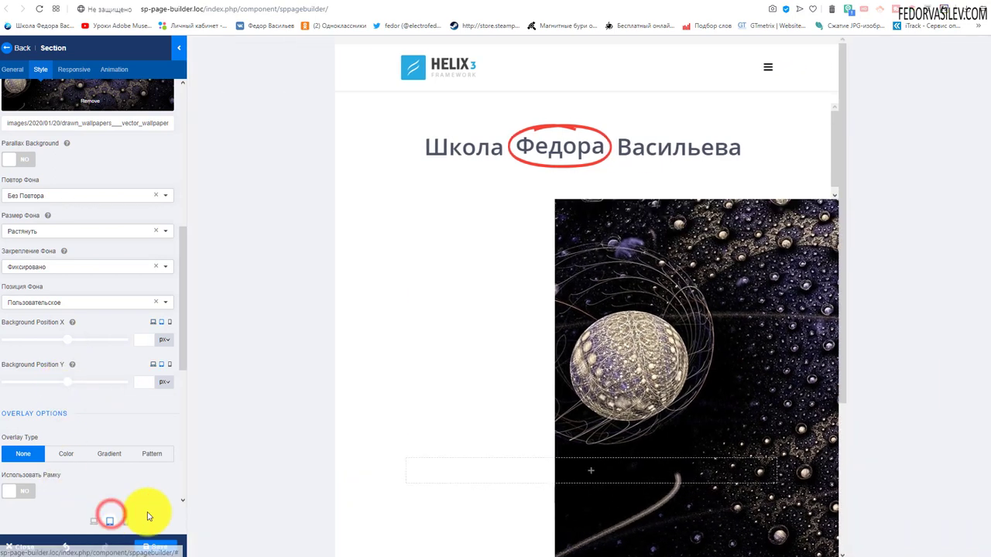
left_click(124, 522)
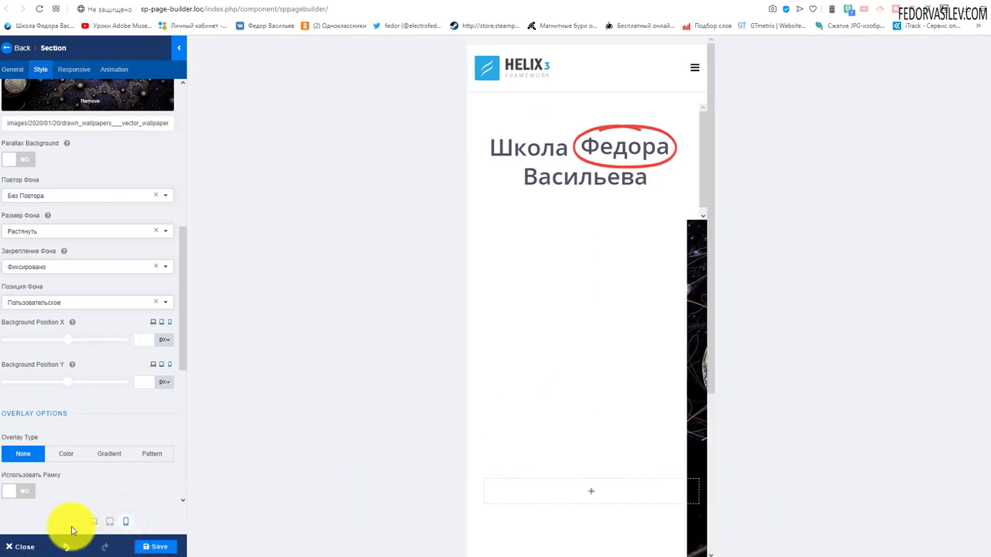
left_click(110, 522)
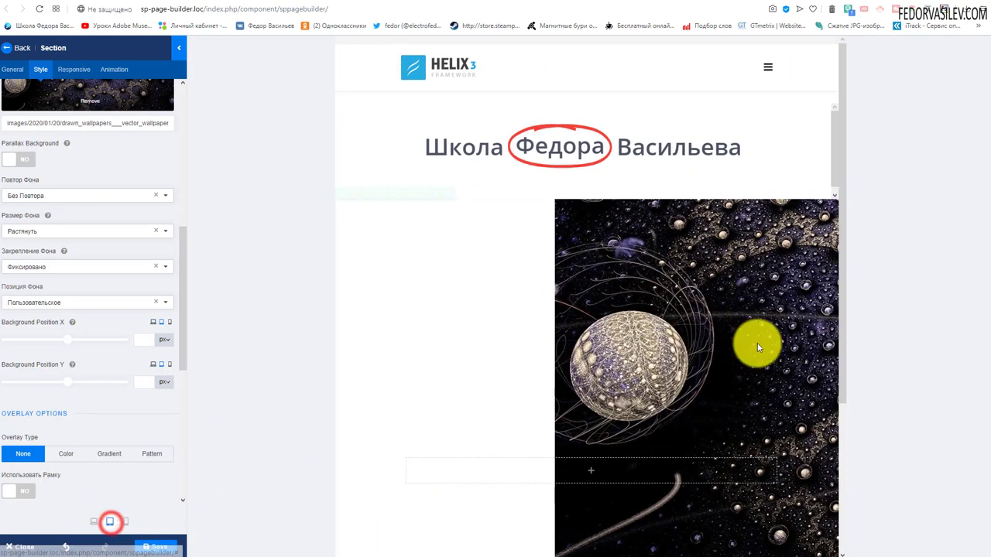
Step: Return to the desktop layout and set the section's Background Position X to about 399 px
left_click(93, 522)
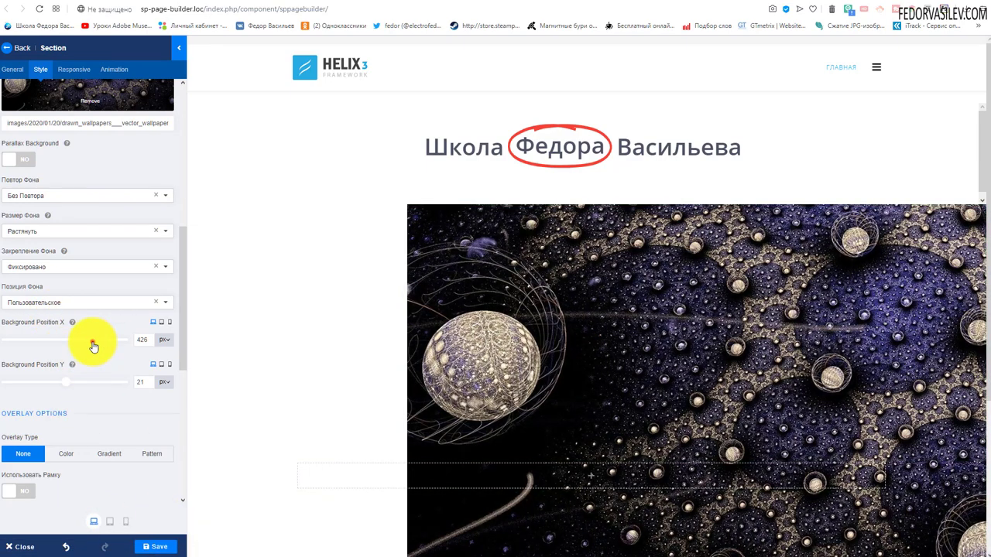
left_click_drag(92, 347, 71, 349)
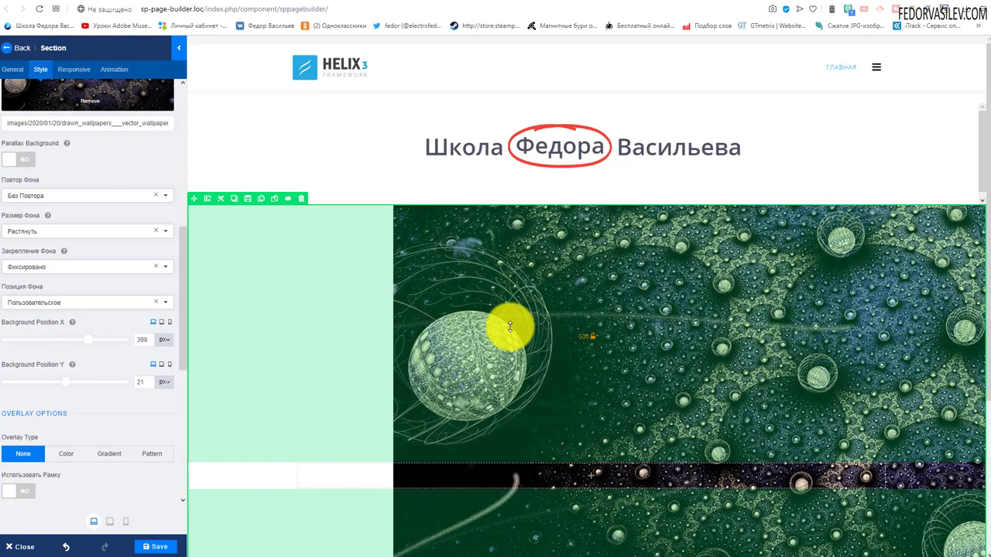
scroll(593, 276, "down", 1)
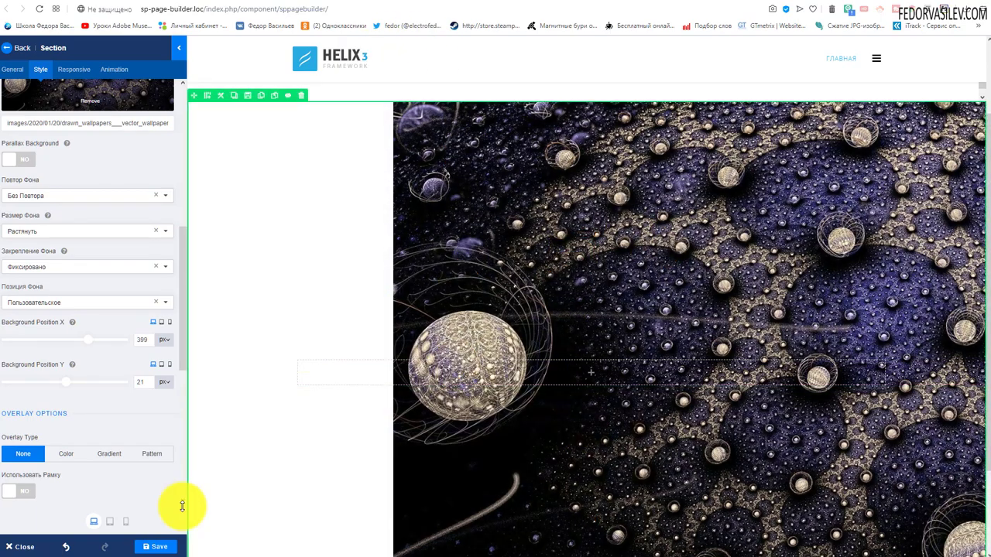
Step: Set the section's desktop Background Position X to about 197 px
left_click_drag(88, 341, 76, 348)
scroll(356, 364, "up", 1)
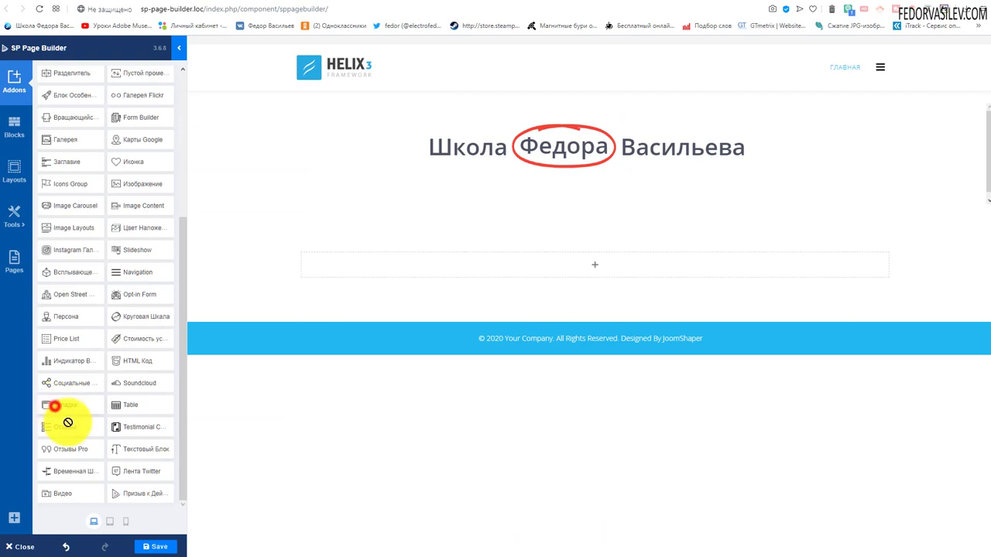
Step: Add a Вкладки addon with three tab items to the empty row and set its tab style to Custom
left_click_drag(68, 422, 591, 263)
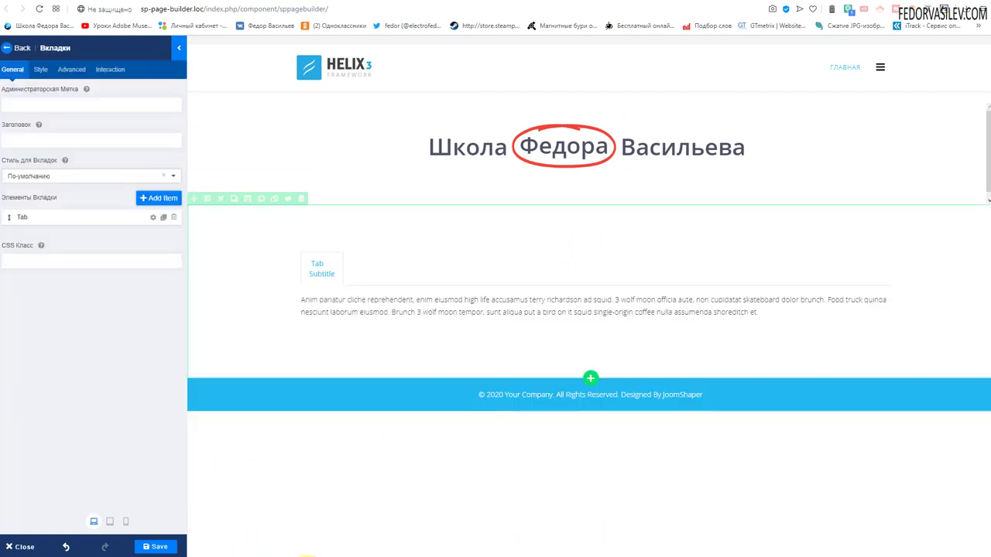
left_click(158, 199)
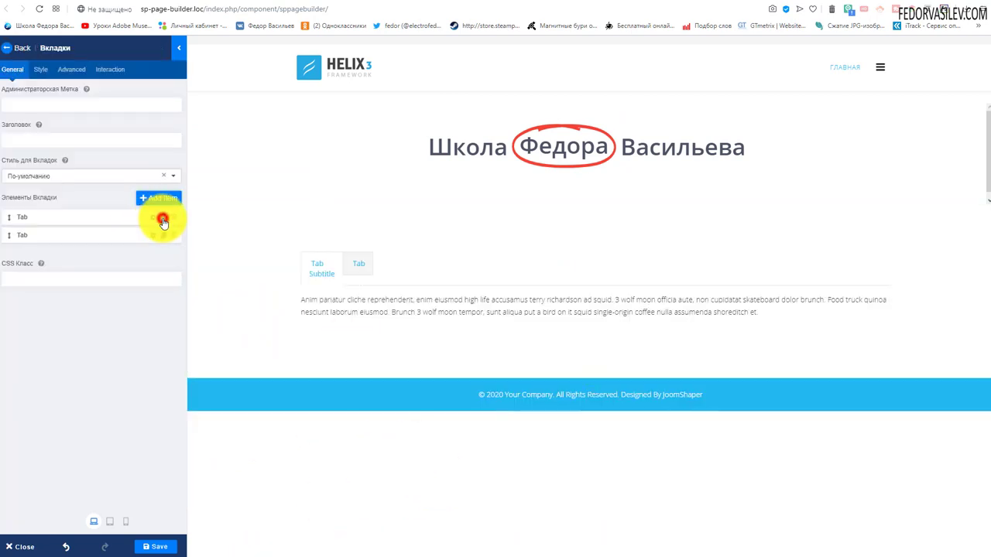
left_click(163, 219)
left_click(27, 178)
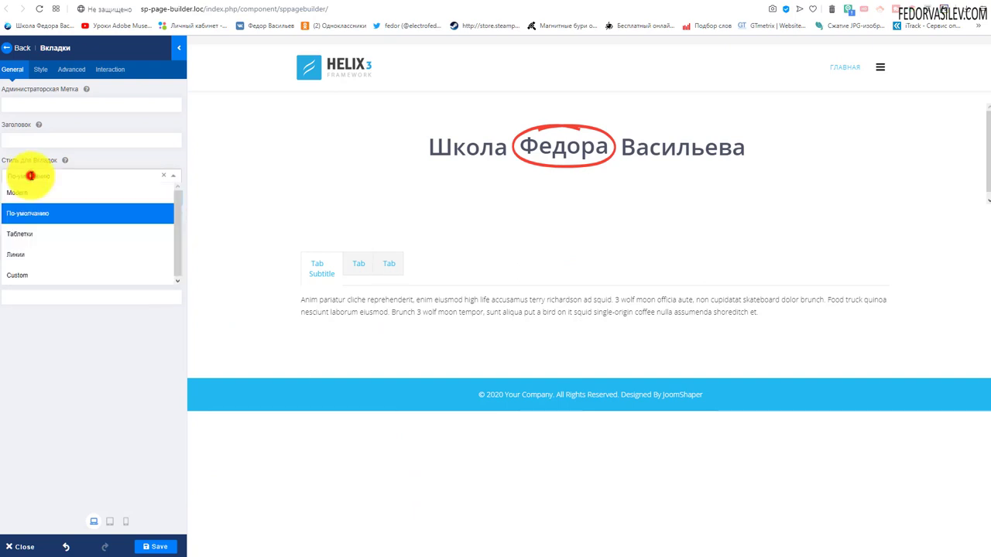
left_click(34, 274)
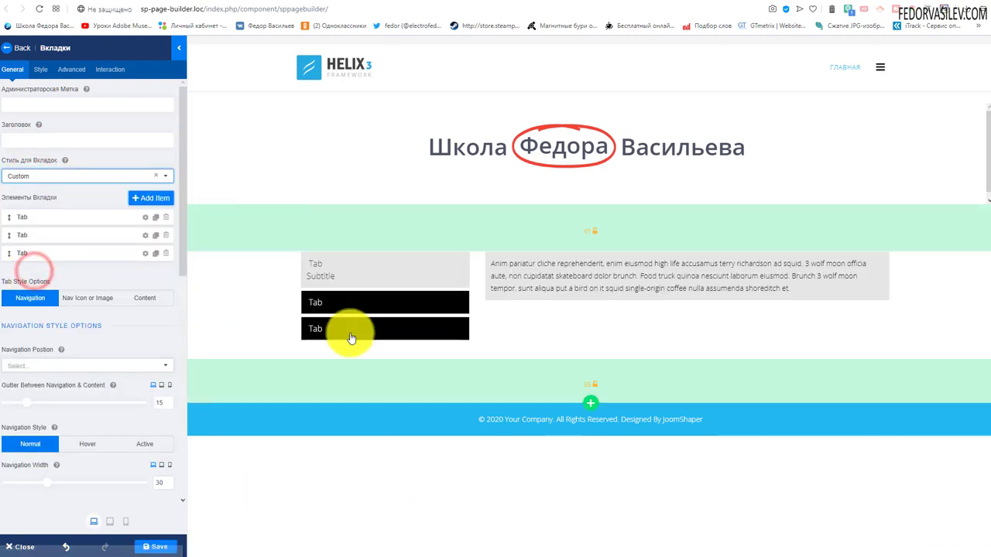
Step: Give the first tab item the fa-youtube icon and apply the change
left_click(144, 220)
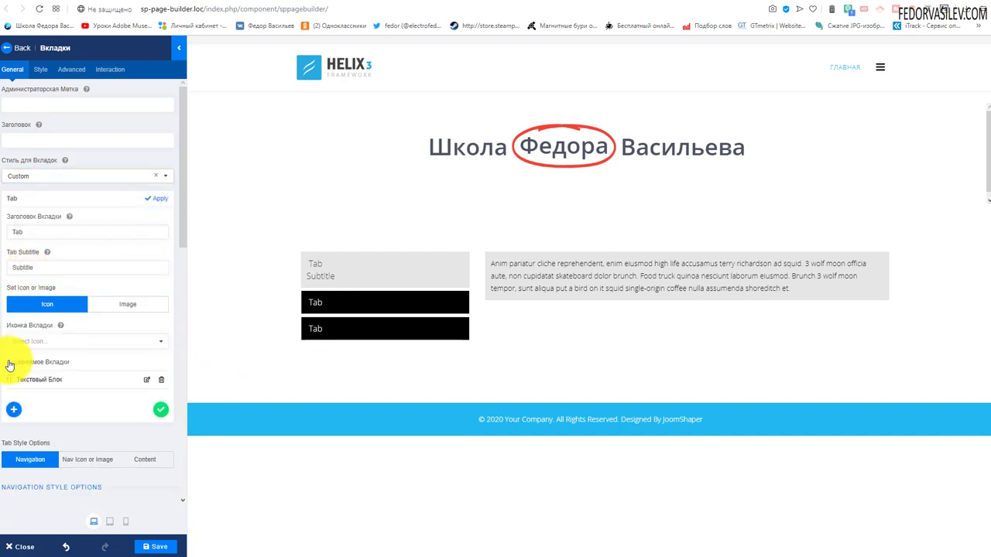
left_click(31, 343)
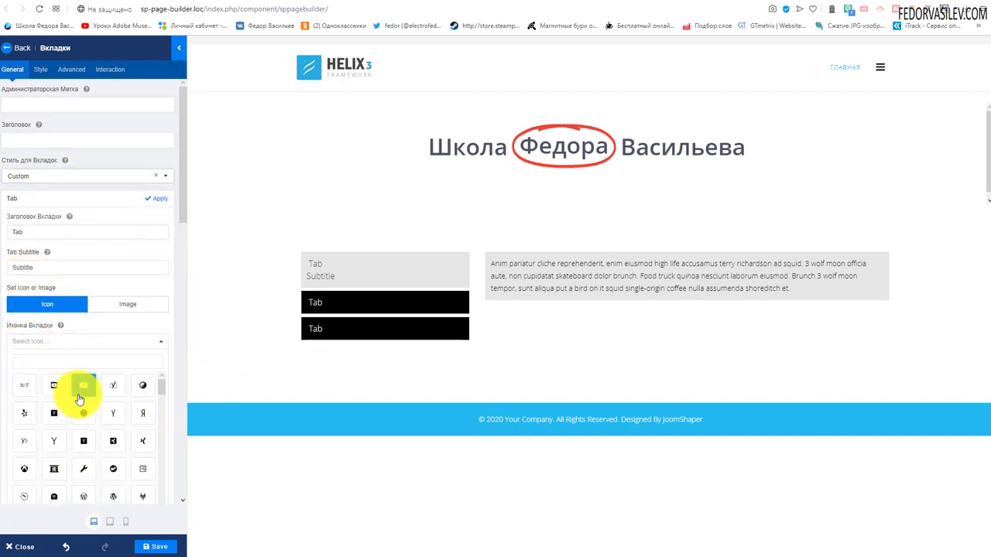
left_click(82, 387)
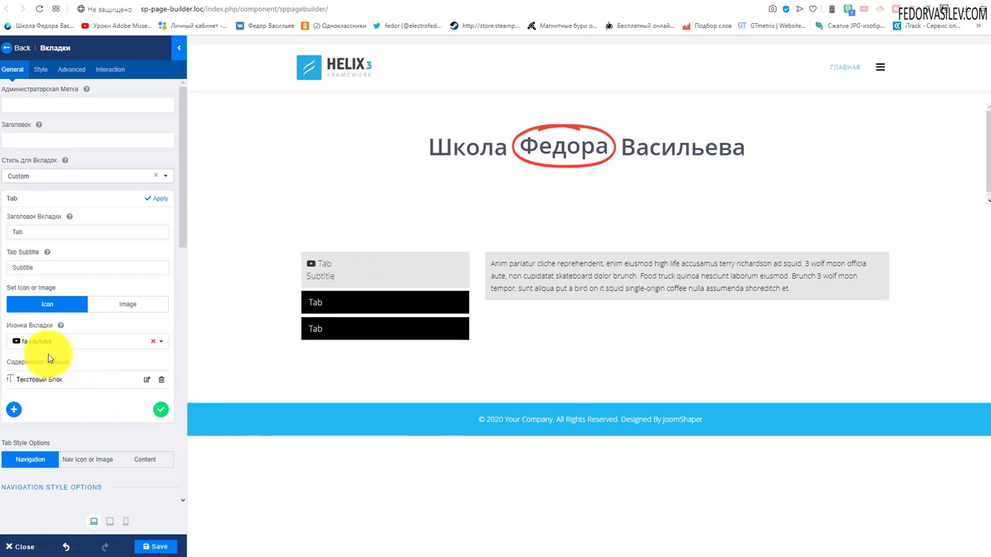
scroll(127, 364, "down", 1)
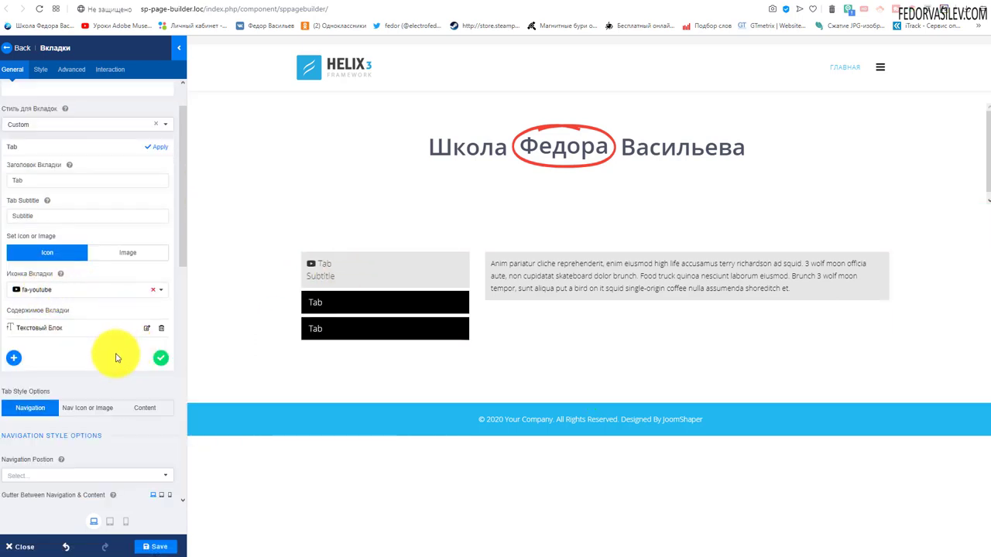
left_click(160, 358)
Step: Switch the first tab item from an icon to the image 7.png and apply the change
left_click(148, 216)
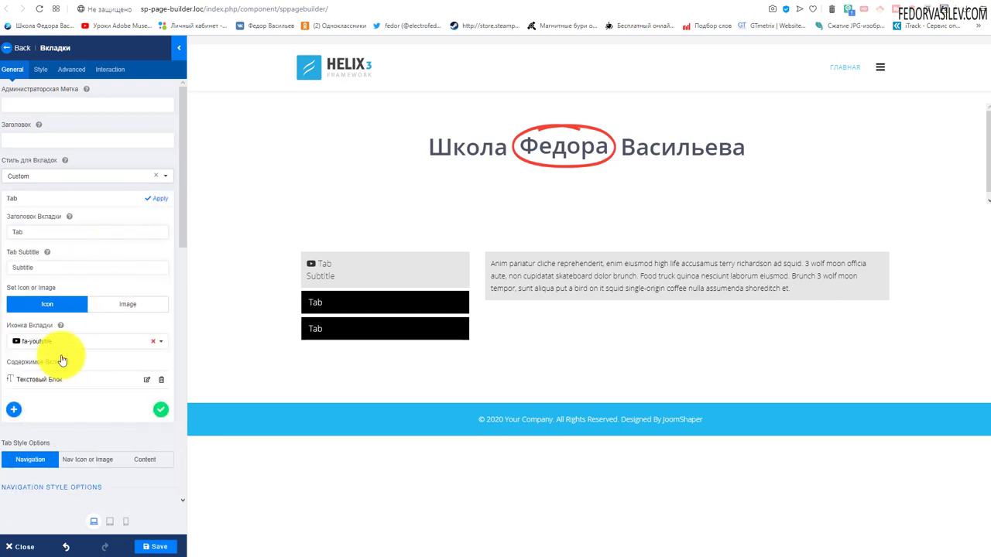
left_click(134, 312)
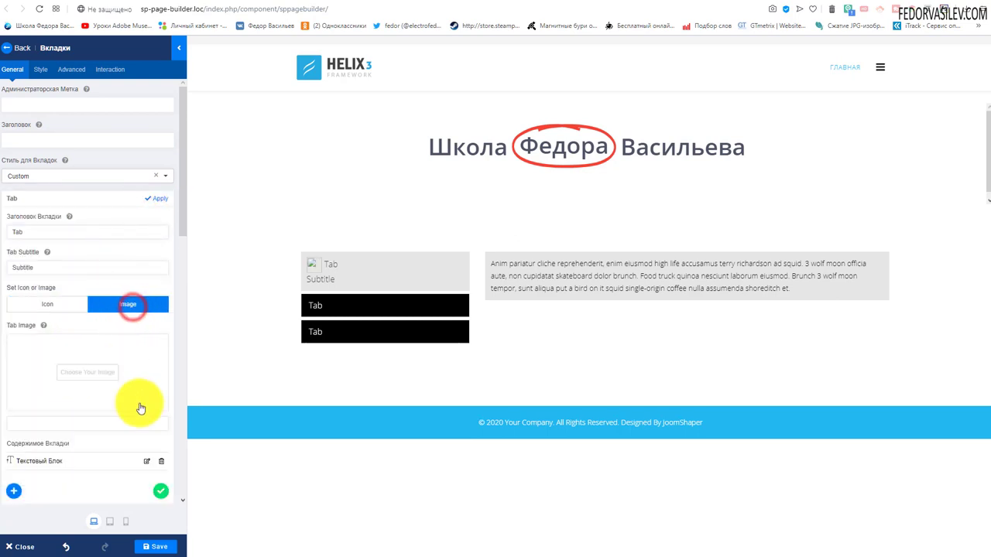
left_click(77, 376)
left_click(329, 153)
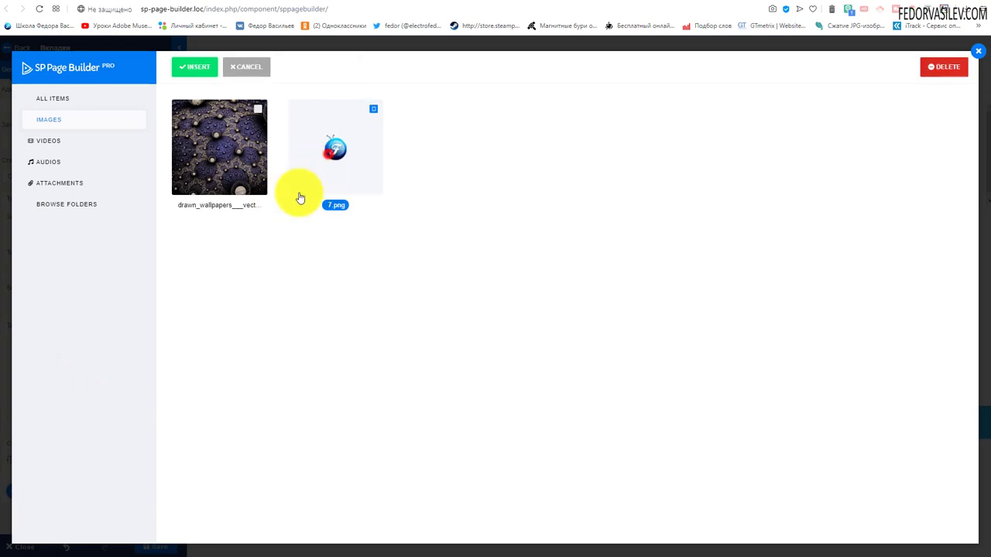
left_click(204, 68)
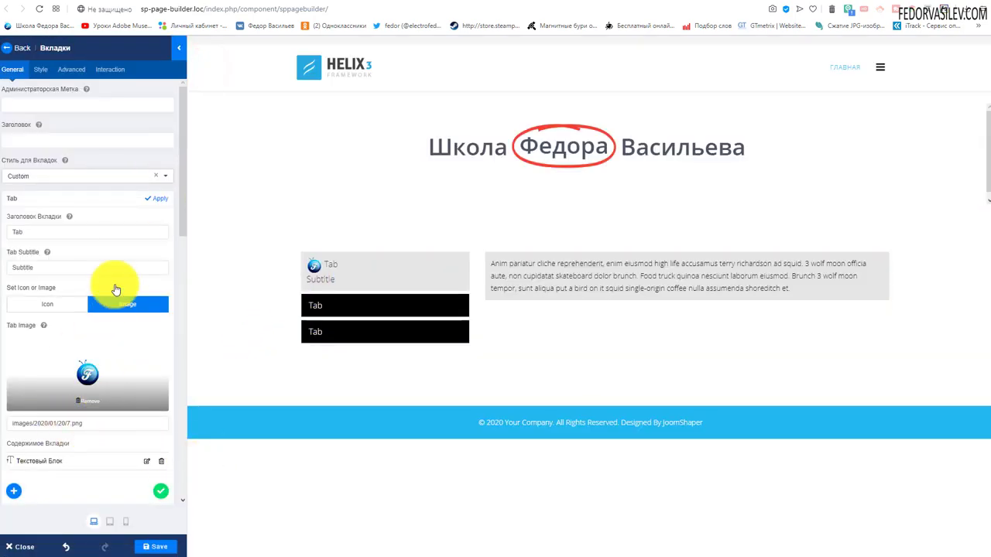
left_click(157, 198)
Step: Use the image 7.png in place of an icon for the second tab item
left_click(154, 236)
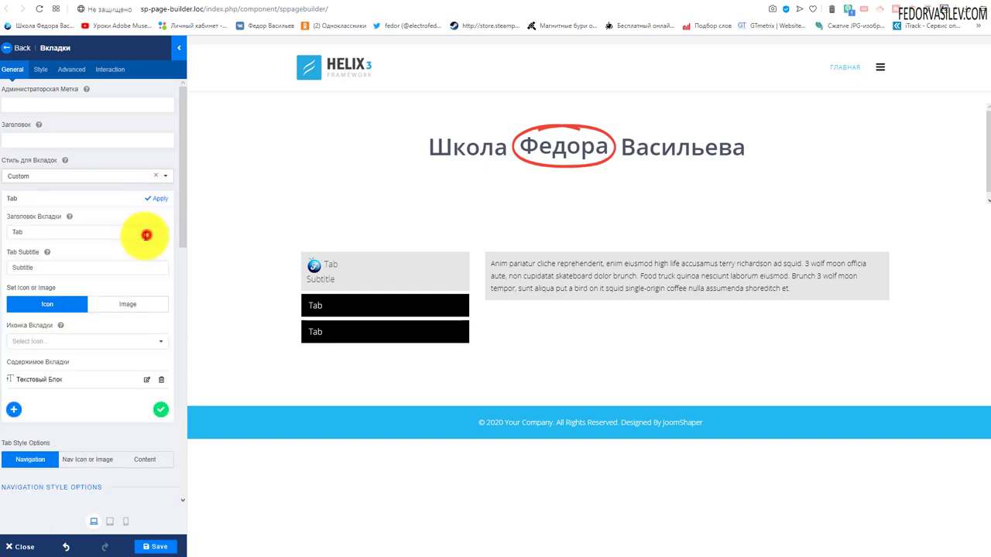
left_click(127, 306)
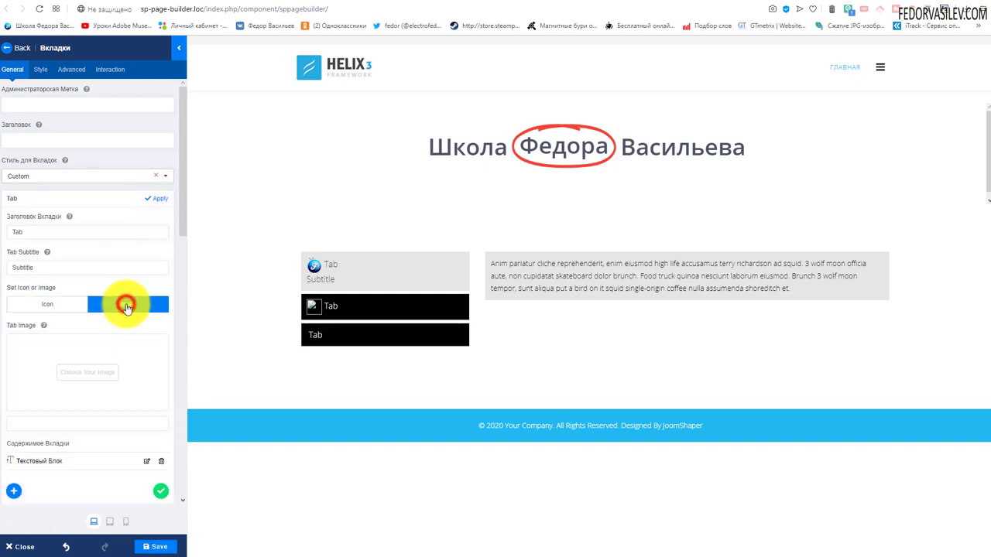
left_click(84, 372)
left_click(333, 149)
left_click(201, 65)
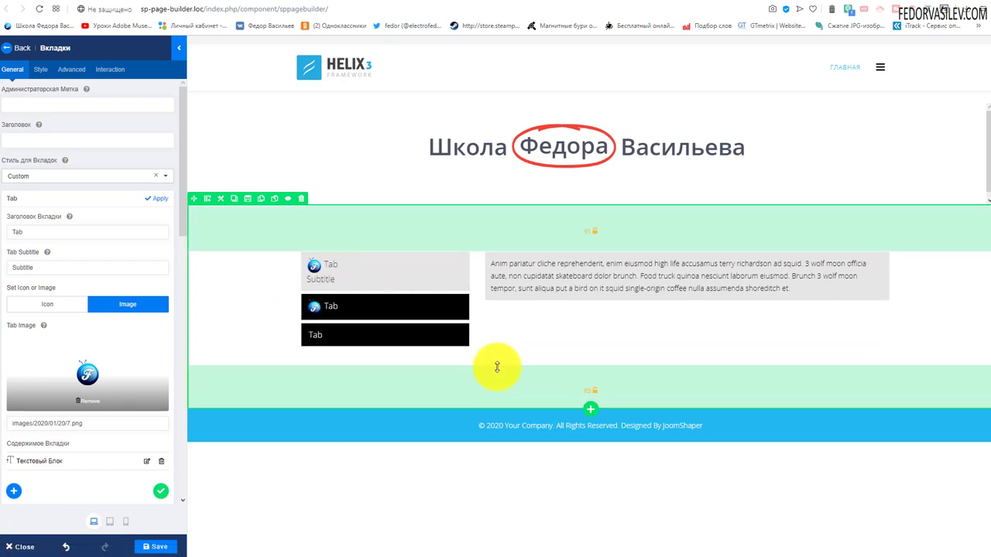
Step: Replace the tabs addon with a Всплывающее окно addon that uses the fa-yin-yang icon as its selector
key("ctrl+z")
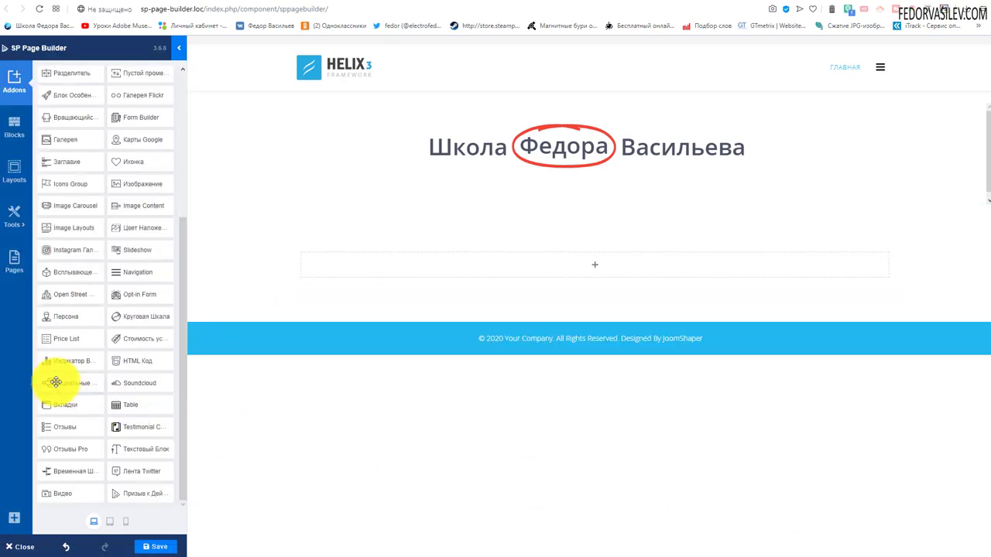
left_click_drag(66, 276, 597, 259)
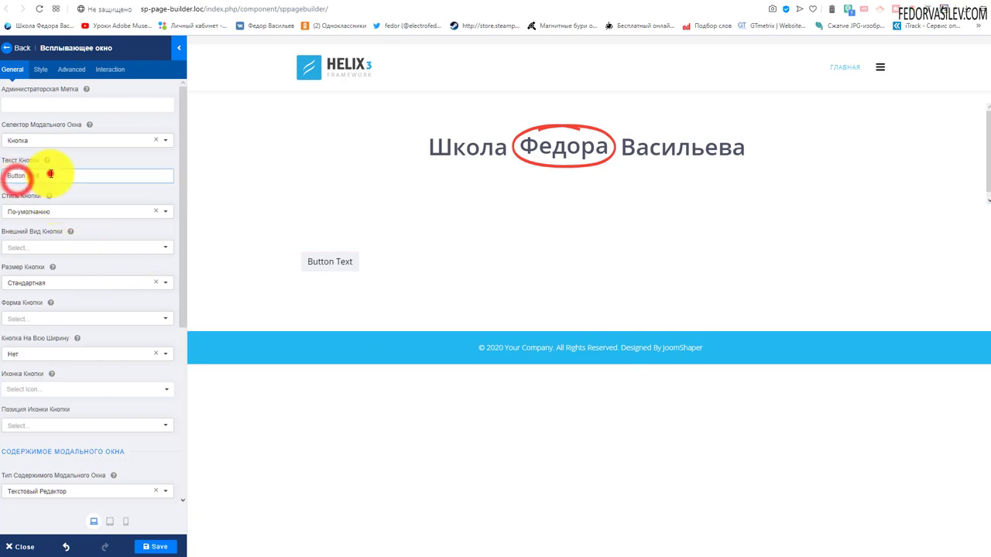
left_click(65, 140)
left_click(19, 203)
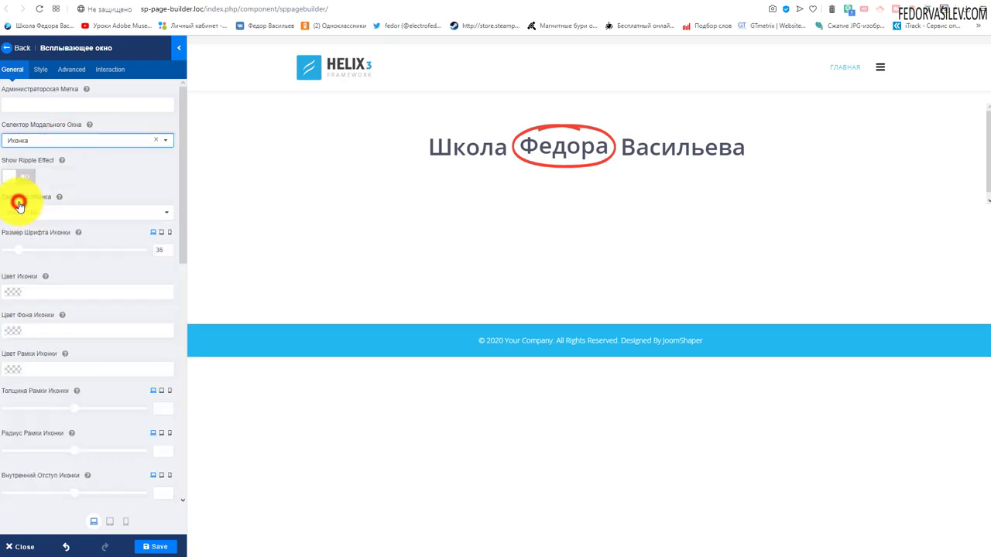
left_click(36, 211)
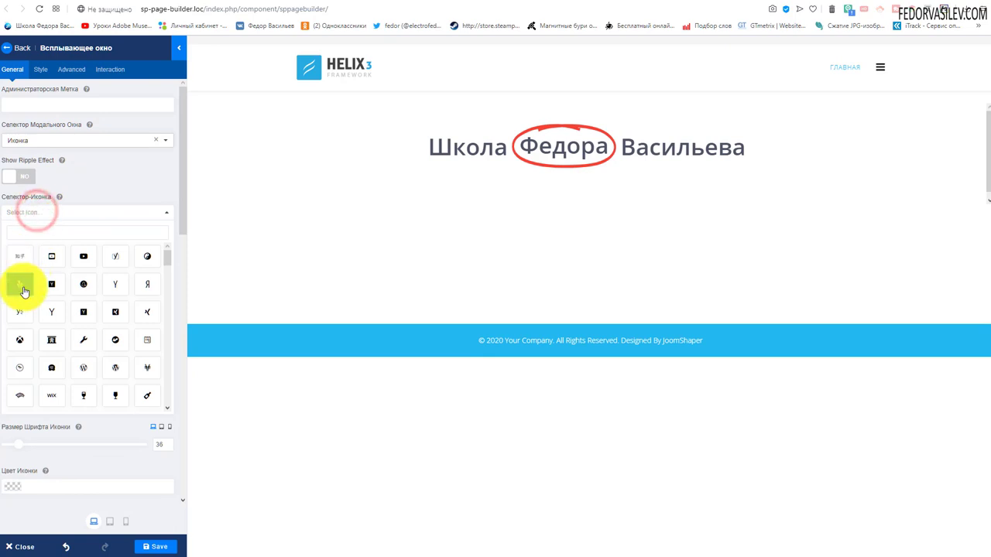
left_click(146, 259)
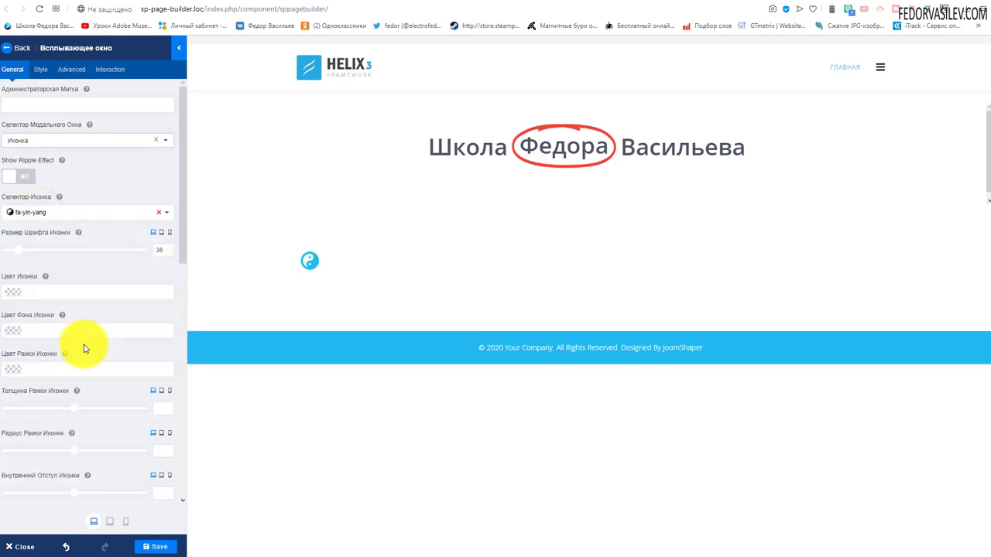
Step: Enlarge the popup's selector icon to about 88 and set its position to По центру
left_click_drag(22, 252, 36, 250)
scroll(127, 261, "down", 10)
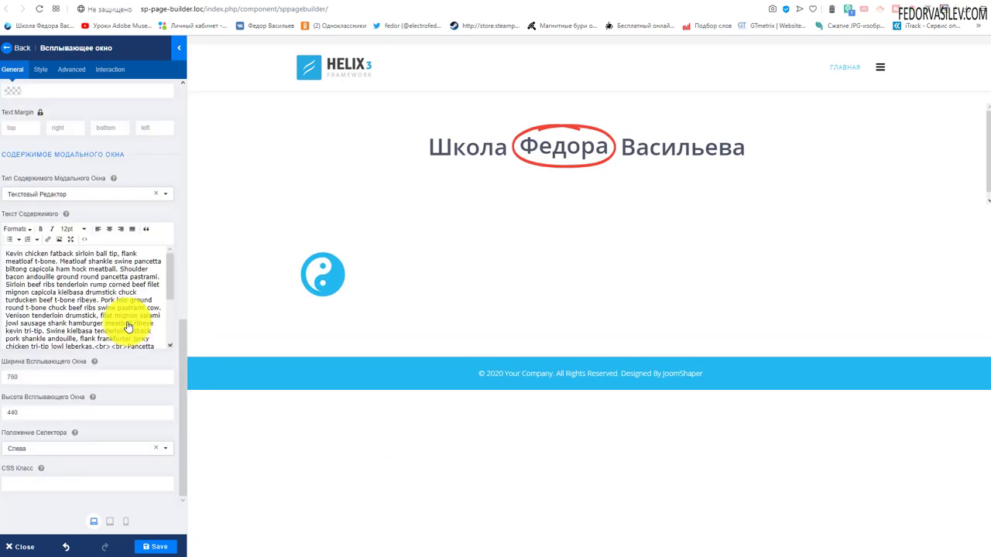
left_click(51, 449)
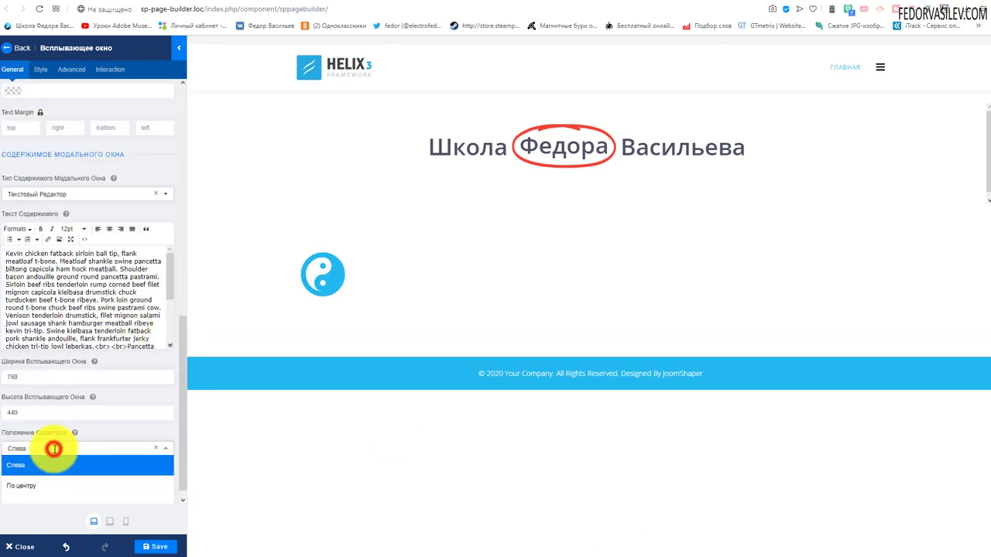
left_click(31, 491)
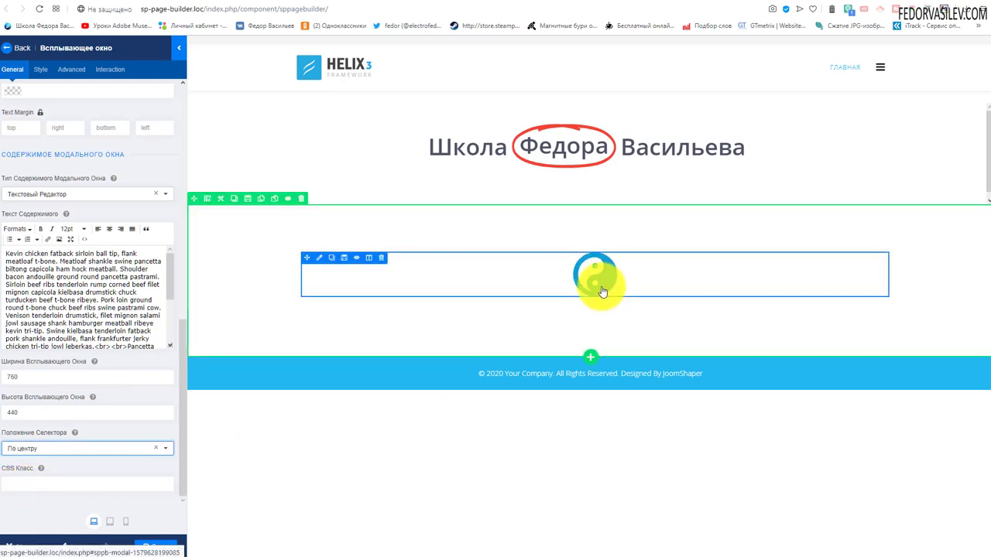
Step: Open and close the popup window from its icon to preview how it behaves
left_click(603, 291)
left_click(748, 216)
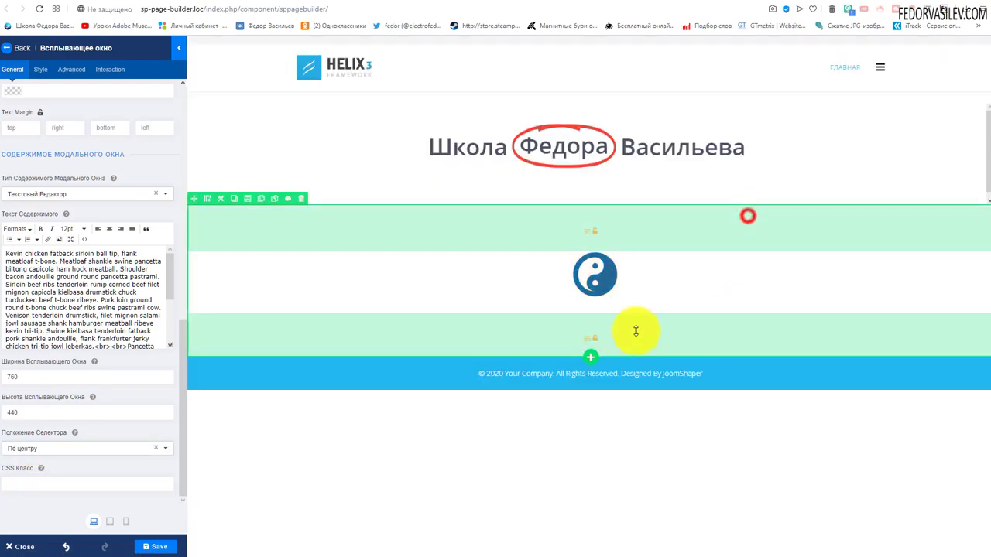
left_click(601, 283)
left_click(749, 218)
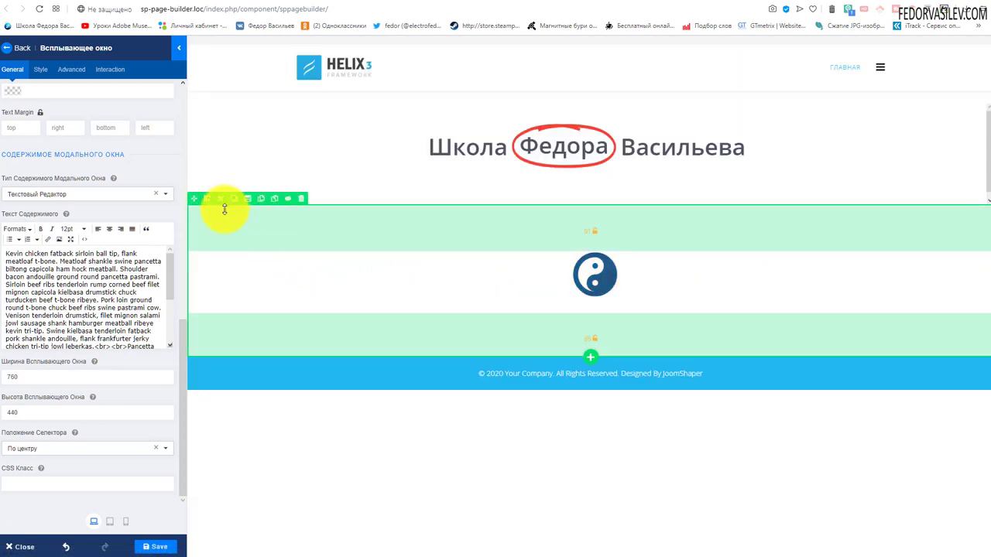
Step: Give the section containing the popup icon a solid #52005e background color and save the page
left_click(222, 200)
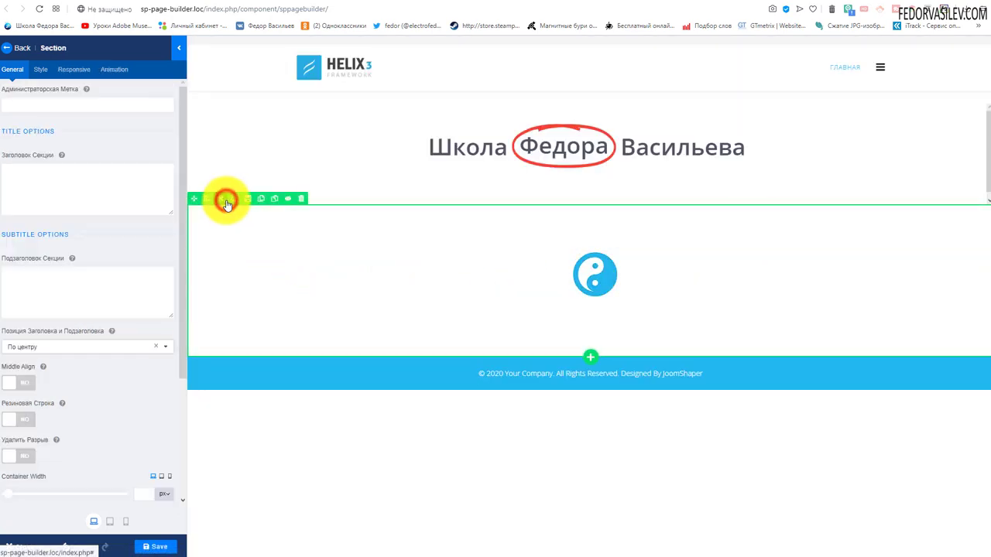
left_click(40, 75)
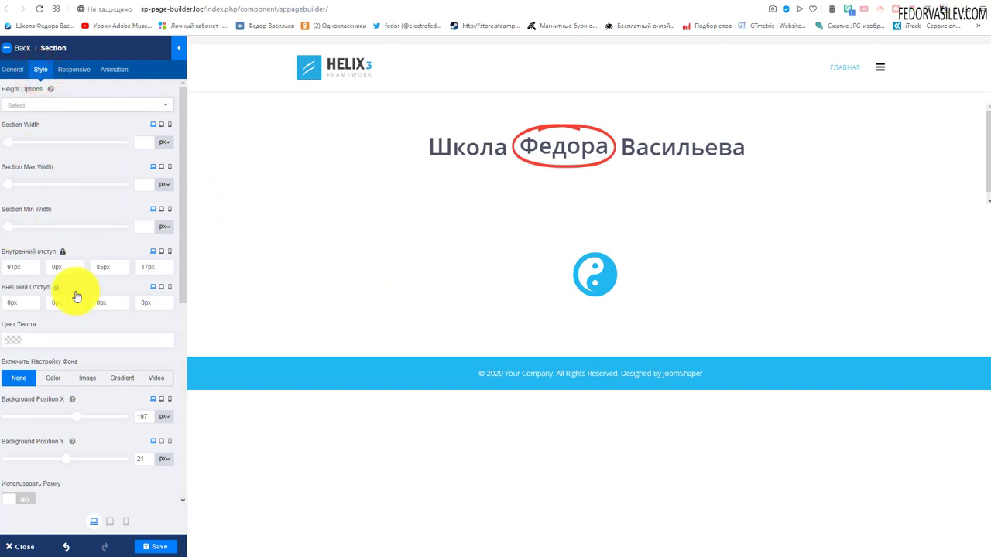
scroll(62, 310, "down", 2)
left_click(50, 316)
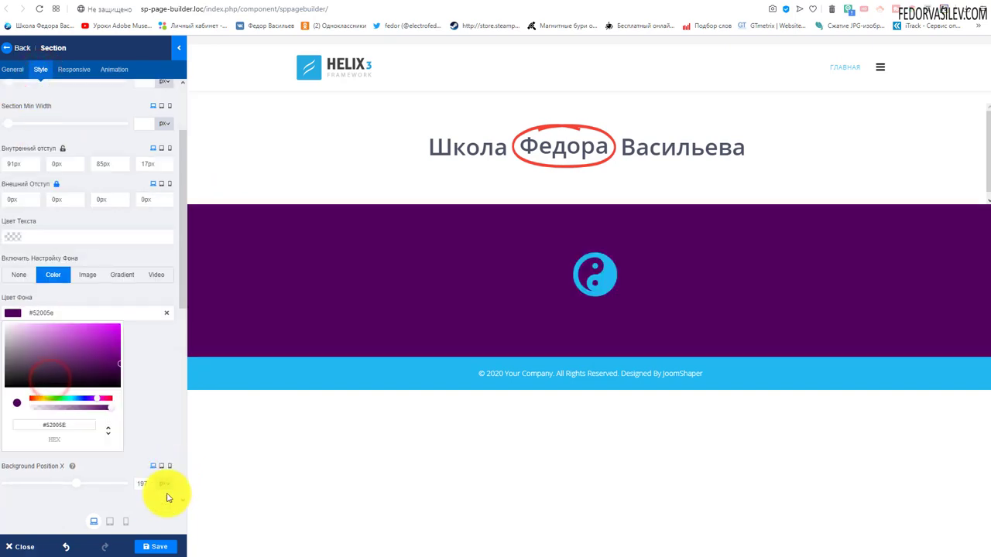
left_click(153, 546)
Step: Enable Show Ripple Effect for the popup icon and set its border radius to about 235
left_click(317, 262)
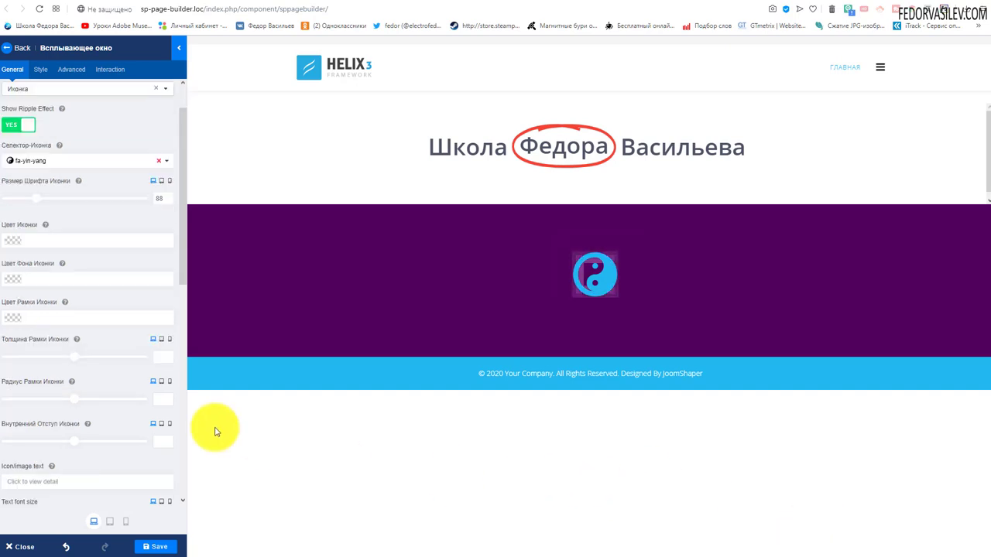
left_click(77, 401)
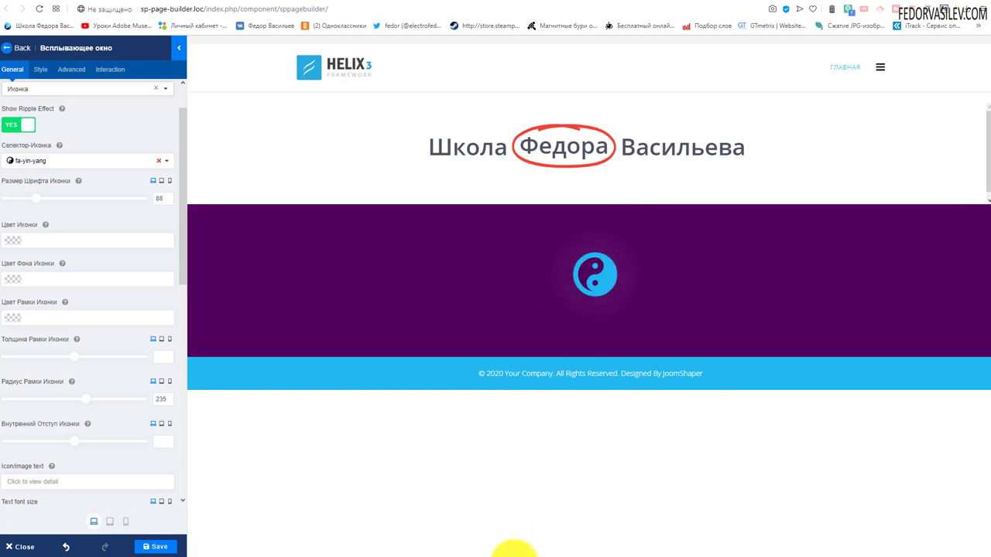
Step: Try red #ff0000 as the popup icon's background color, ending with bright green #00ff9b
left_click(9, 279)
left_click_drag(98, 321, 128, 287)
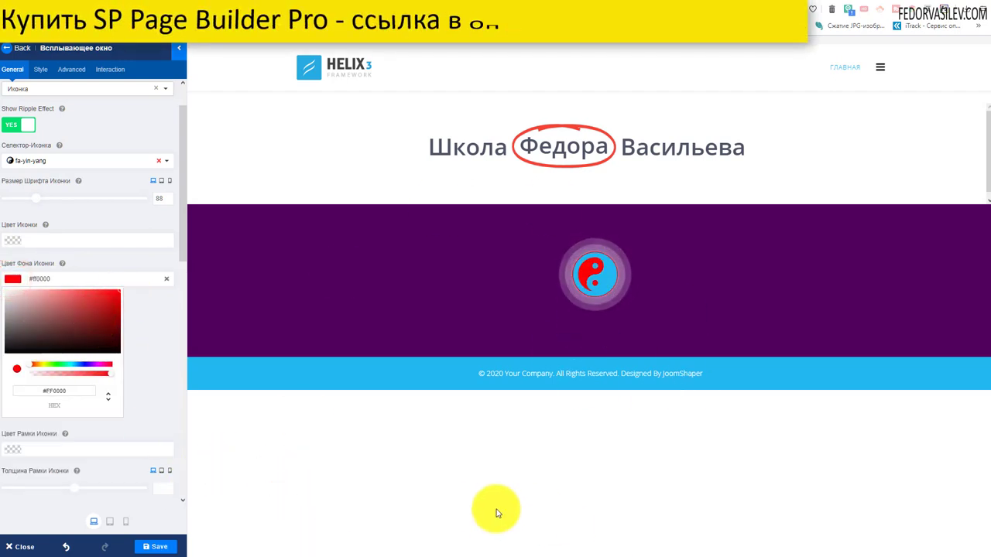
left_click_drag(89, 365, 64, 372)
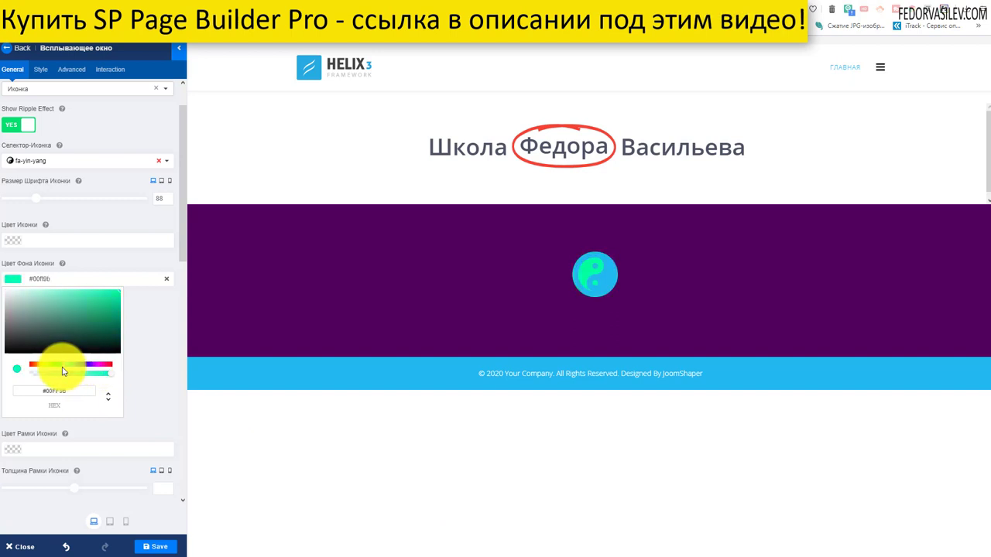
left_click(635, 230)
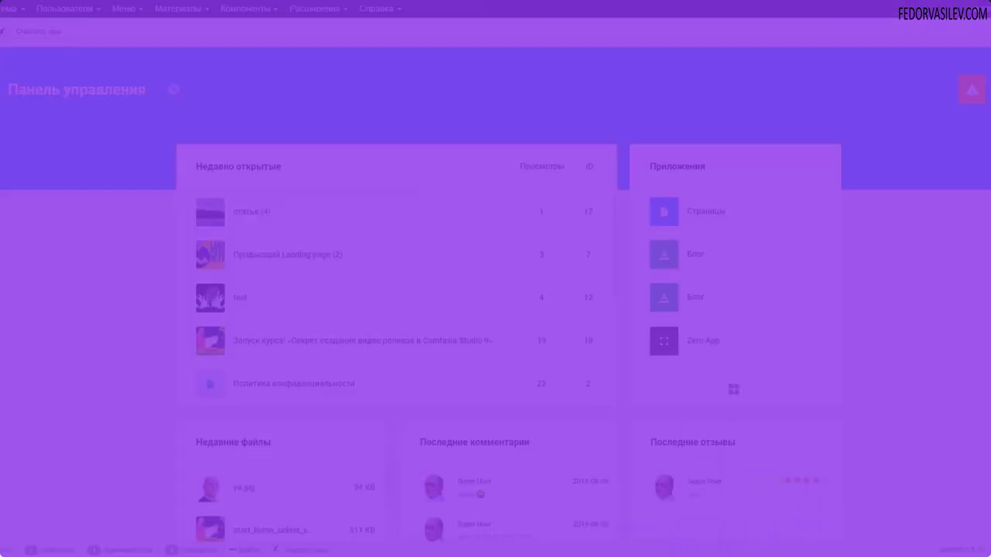
left_click(982, 95)
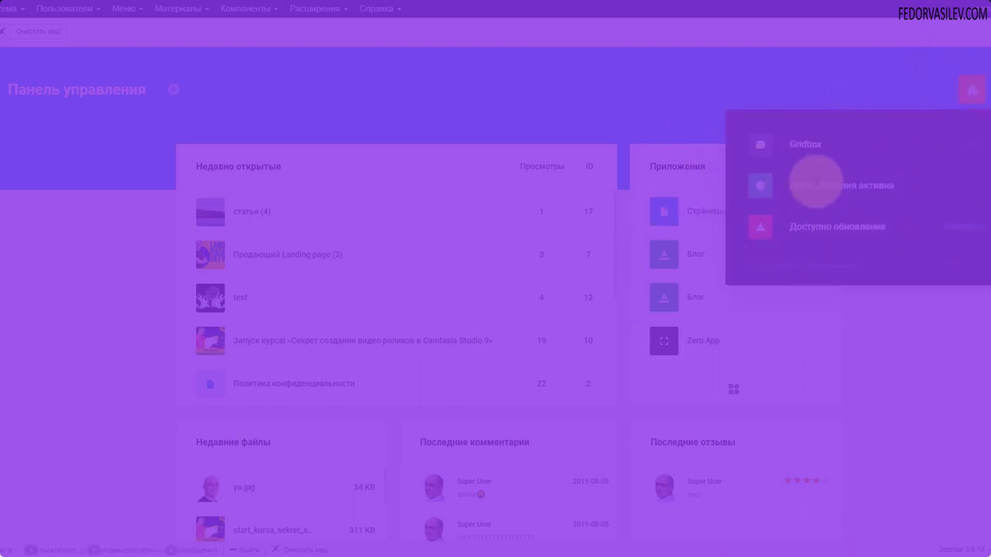
left_click(822, 187)
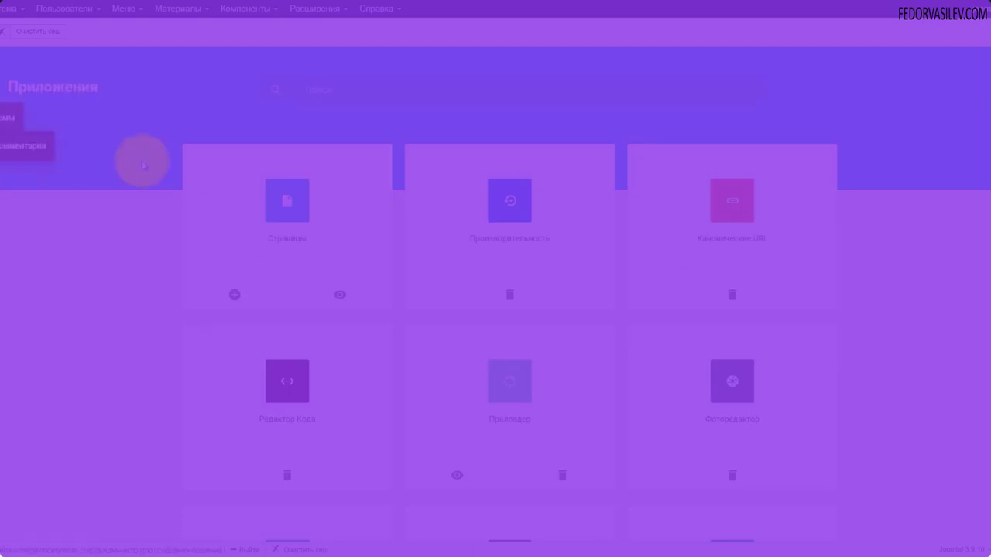
left_click(13, 186)
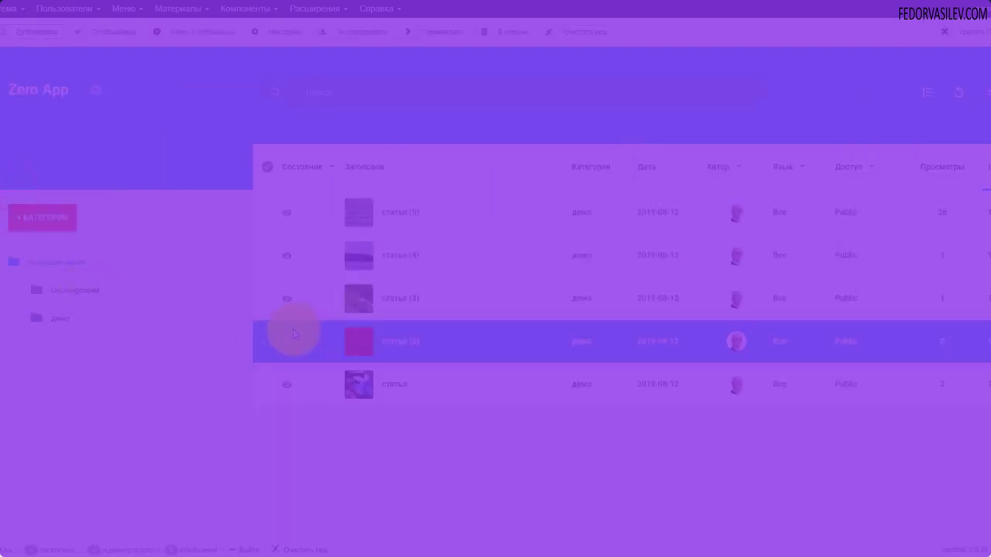
left_click(96, 91)
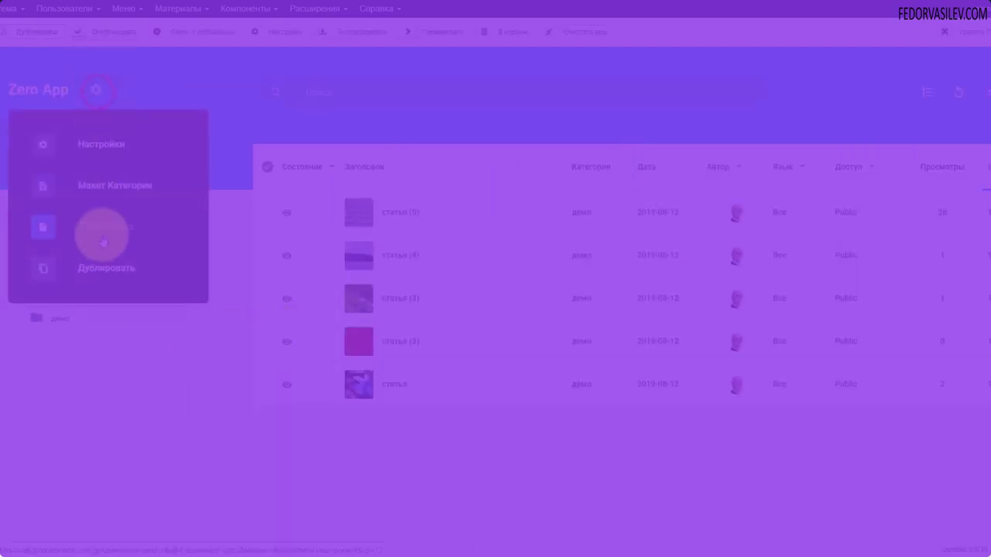